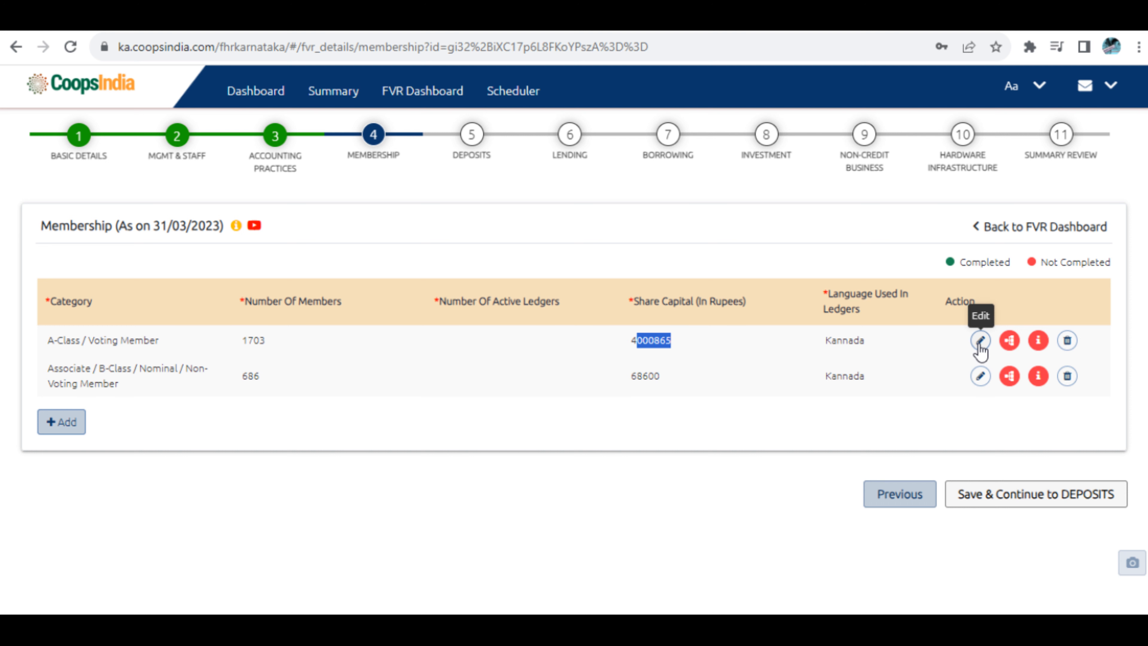
Edit the A-Class / Voting Member row, setting the number of members to 1714 and the active ledgers to 5
{"action": "left_click", "coordinate": [979, 342]}
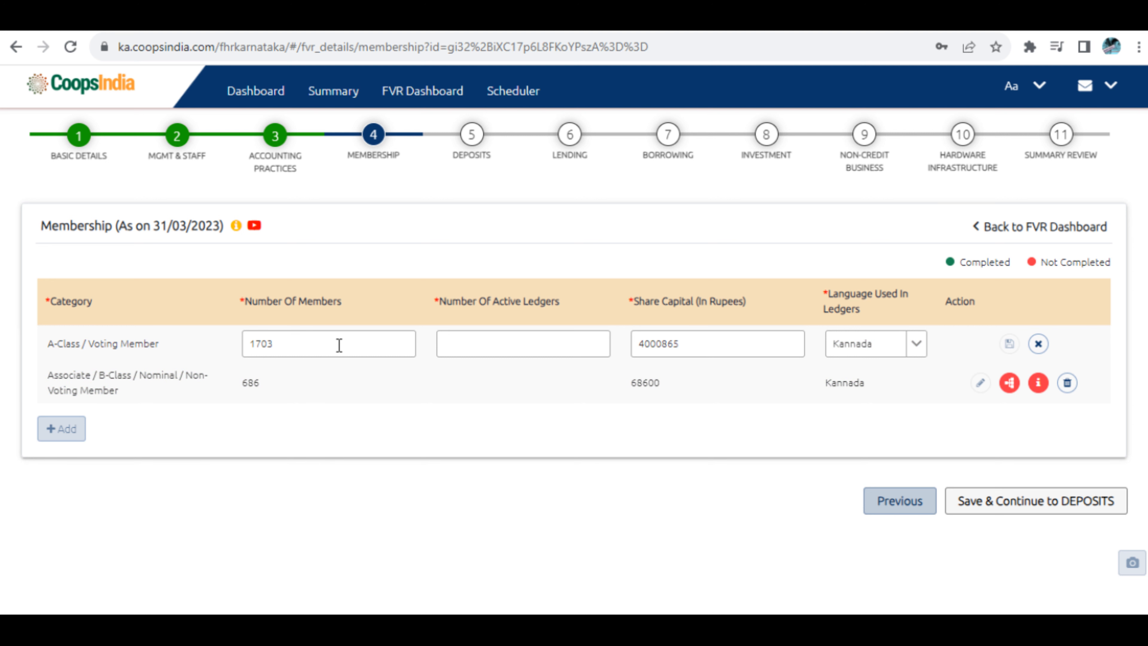
{"action": "left_click_drag", "start_coordinate": [339, 345], "coordinate": [217, 346]}
{"action": "type", "text": "17"}
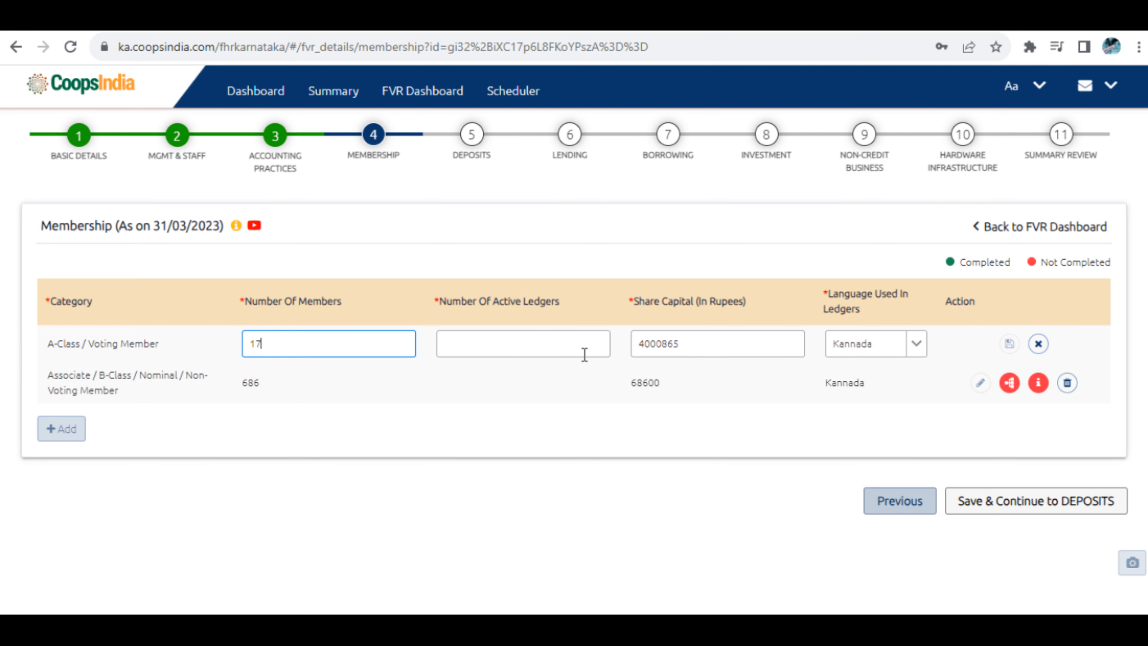
{"action": "left_click", "coordinate": [543, 347]}
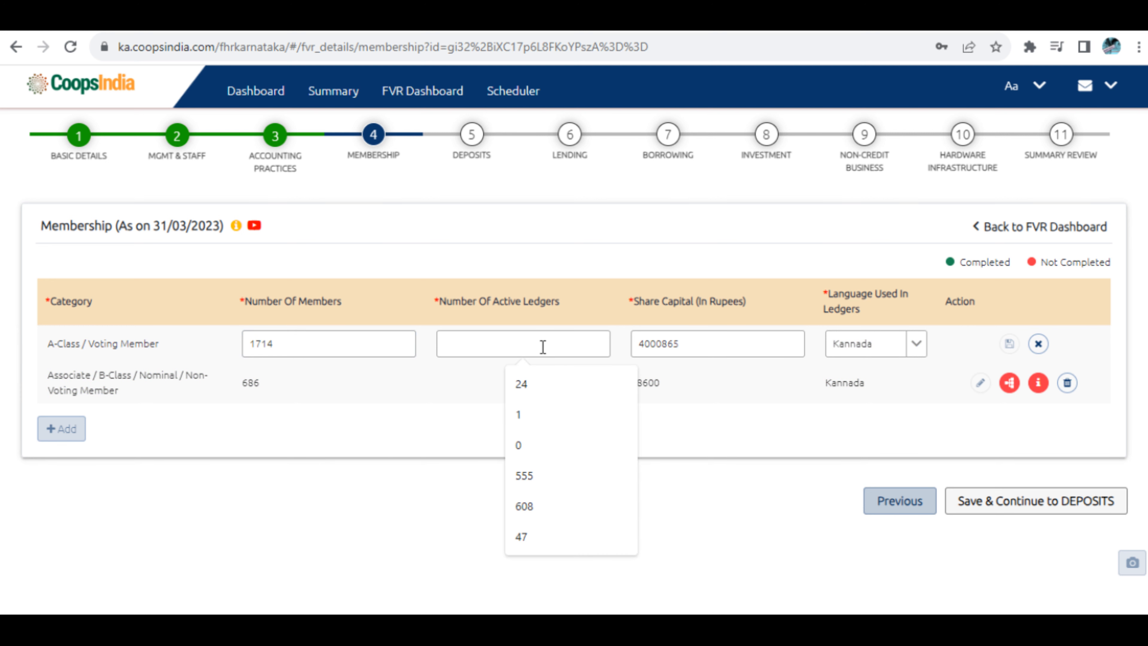
{"action": "type", "text": "5"}
Set the A-Class share capital to 501258 rupees with Kannada as the ledger language, and save the row
{"action": "left_click_drag", "start_coordinate": [694, 345], "coordinate": [579, 341]}
{"action": "type", "text": "5012"}
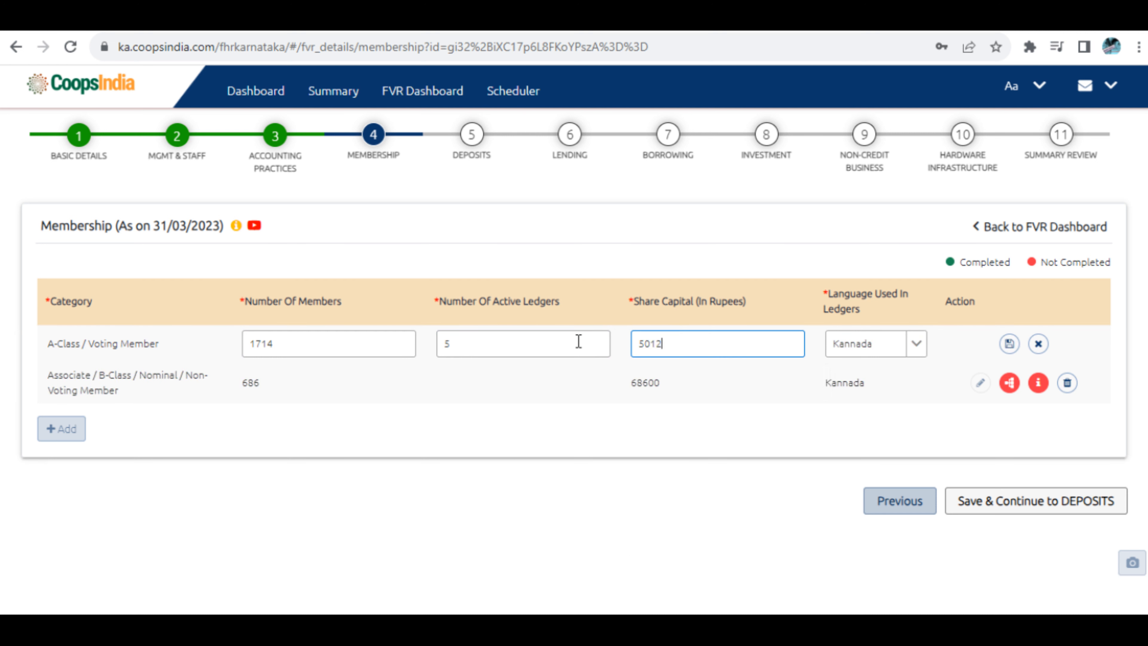
{"action": "left_click", "coordinate": [860, 352]}
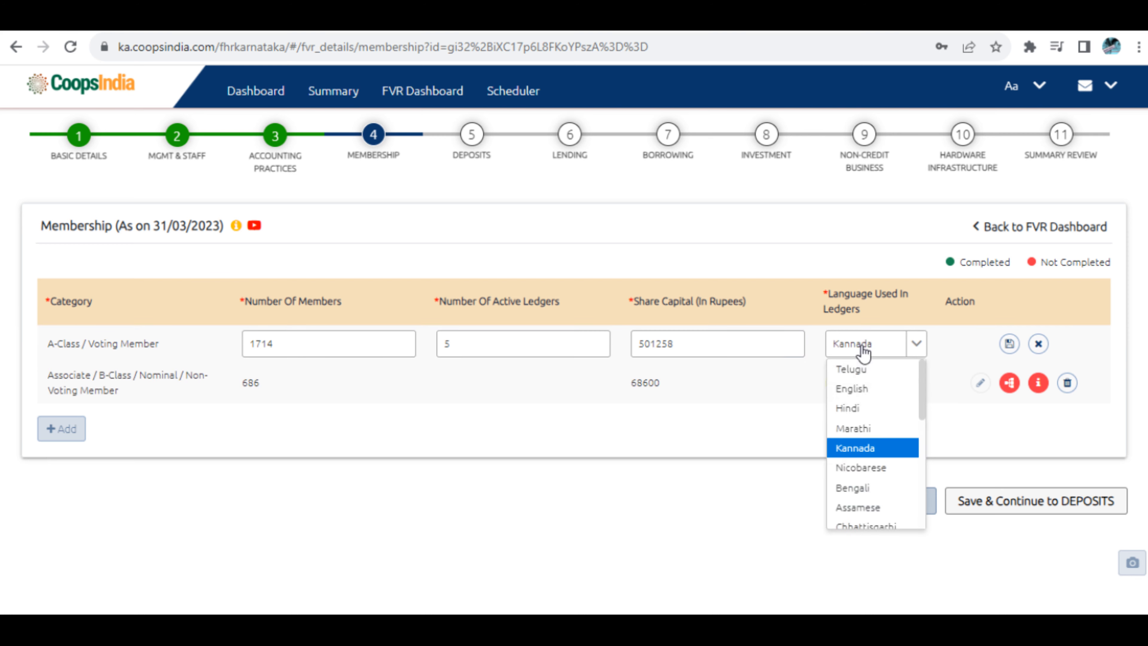
{"action": "left_click", "coordinate": [854, 450]}
{"action": "left_click", "coordinate": [1009, 345]}
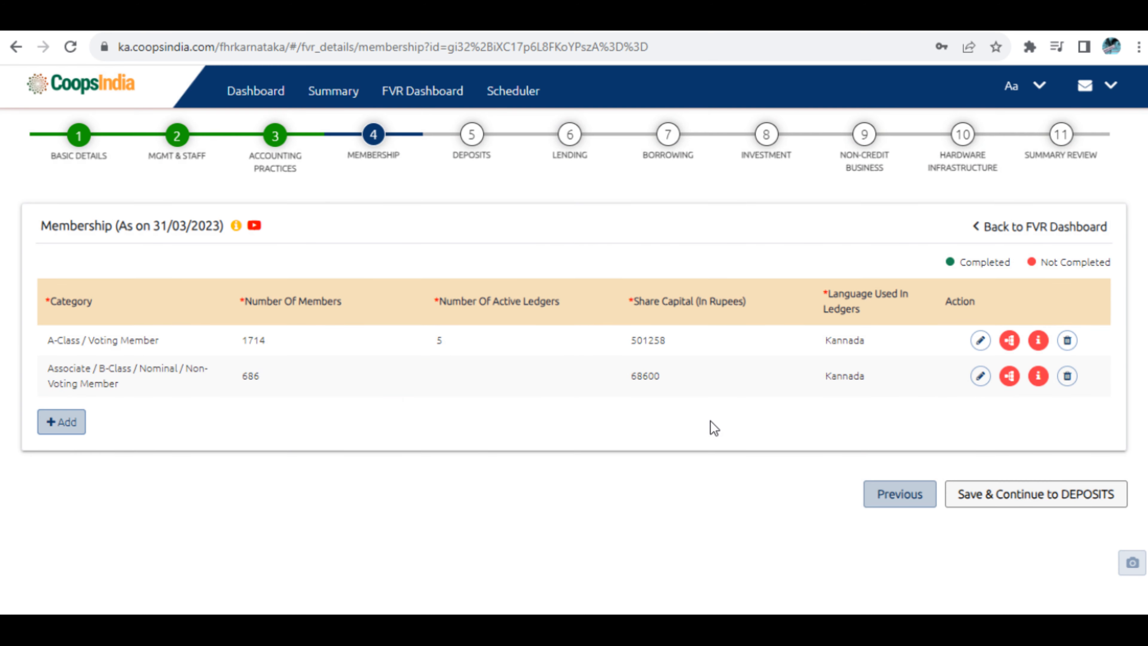
Open the process questions for A-Class / Voting Member and answer Yes to question 1 about collecting membership applications
{"action": "left_click", "coordinate": [1010, 346]}
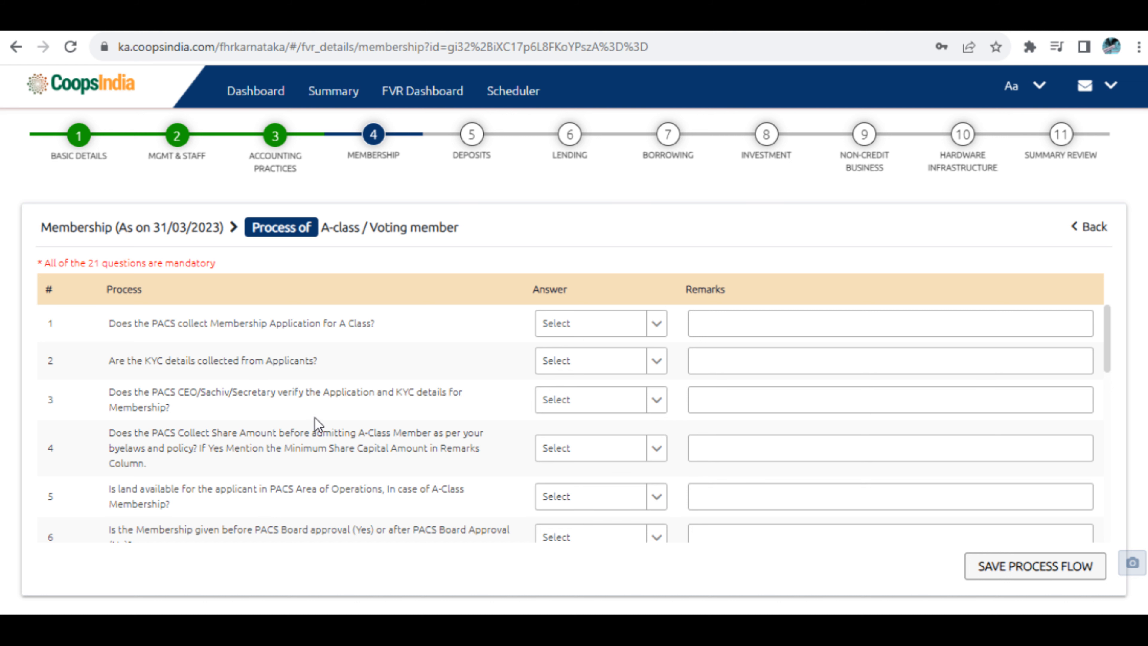
{"action": "scroll", "coordinate": [467, 461], "scroll_direction": "down", "scroll_amount": 12}
{"action": "scroll", "coordinate": [467, 459], "scroll_direction": "up", "scroll_amount": 12}
{"action": "left_click_drag", "start_coordinate": [135, 329], "coordinate": [611, 342]}
{"action": "left_click", "coordinate": [621, 334]}
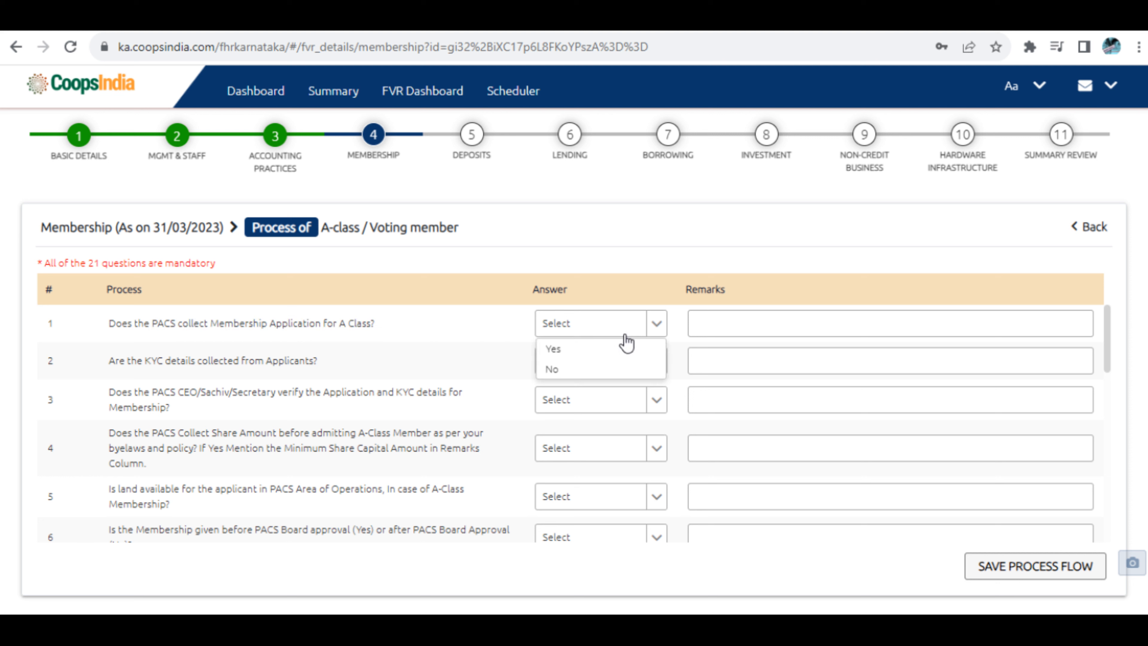
{"action": "left_click", "coordinate": [583, 349]}
{"action": "left_click", "coordinate": [635, 337]}
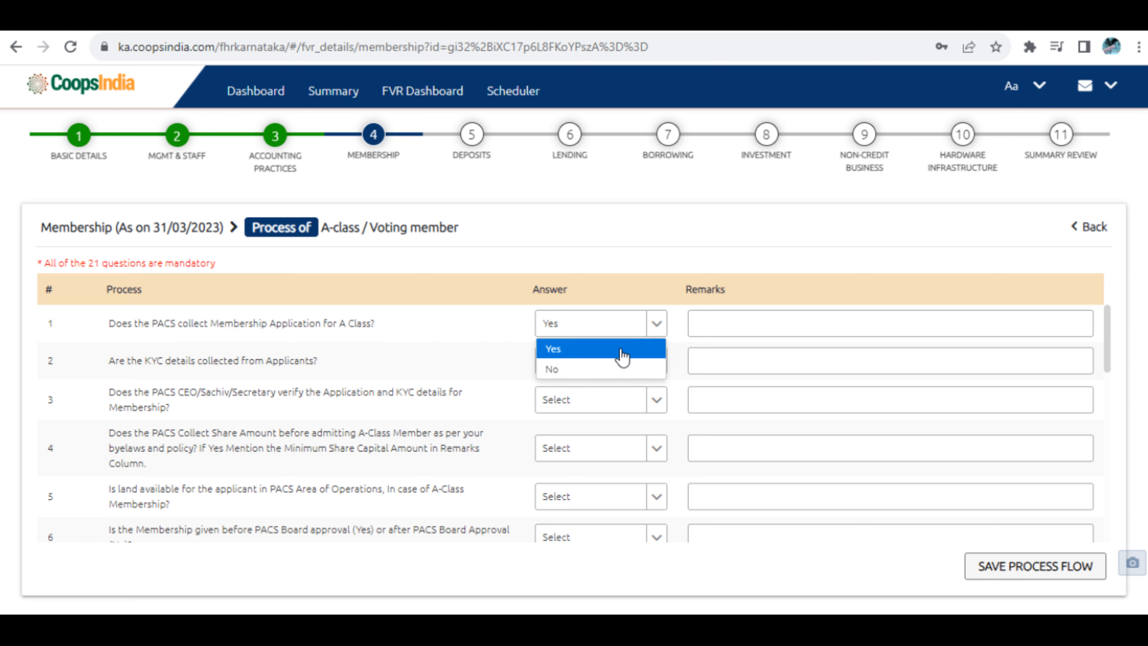
{"action": "left_click", "coordinate": [578, 370]}
{"action": "left_click", "coordinate": [609, 331]}
{"action": "left_click", "coordinate": [554, 349]}
Answer Yes to question 2 about collecting KYC details from applicants
{"action": "left_click", "coordinate": [591, 371]}
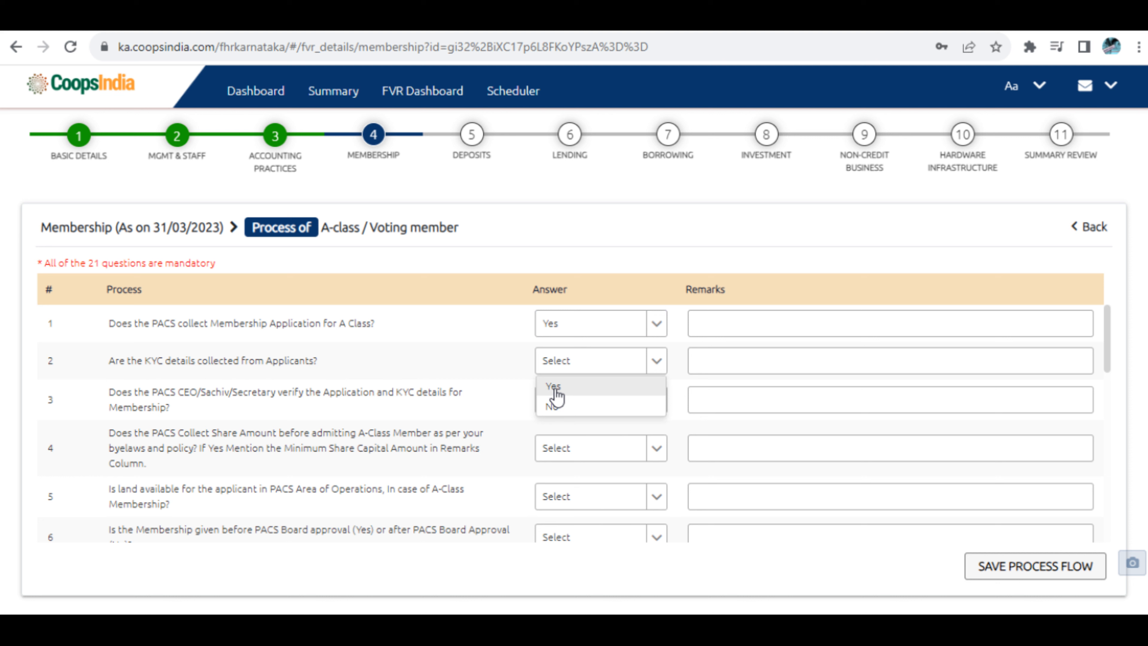
{"action": "left_click_drag", "start_coordinate": [98, 361], "coordinate": [415, 377]}
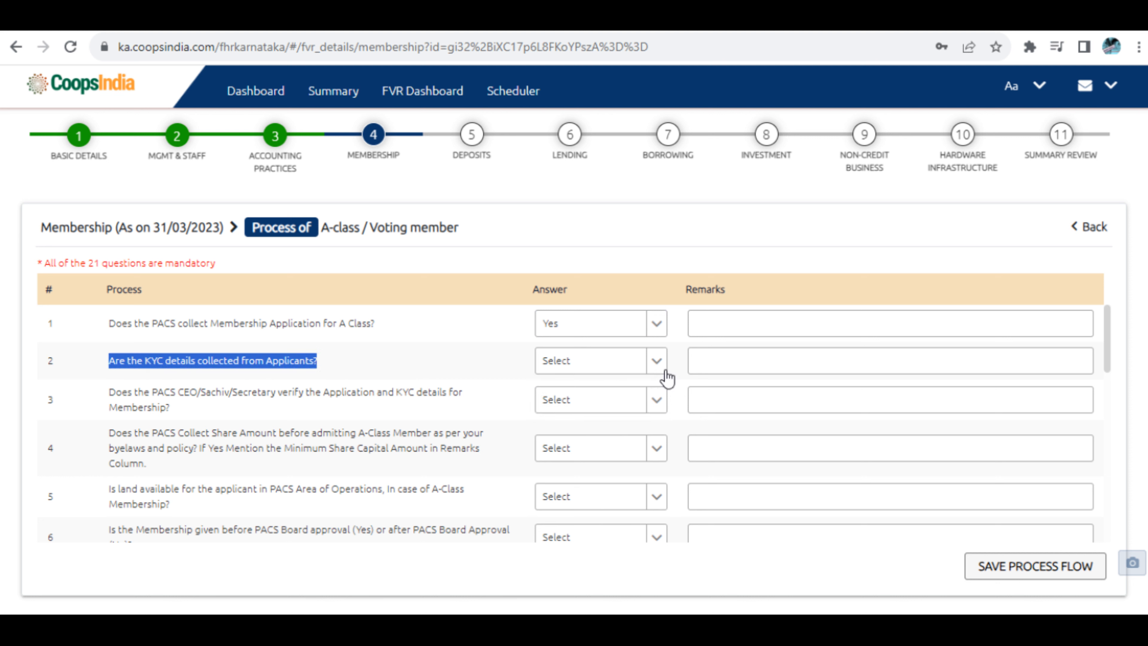
{"action": "left_click", "coordinate": [627, 368]}
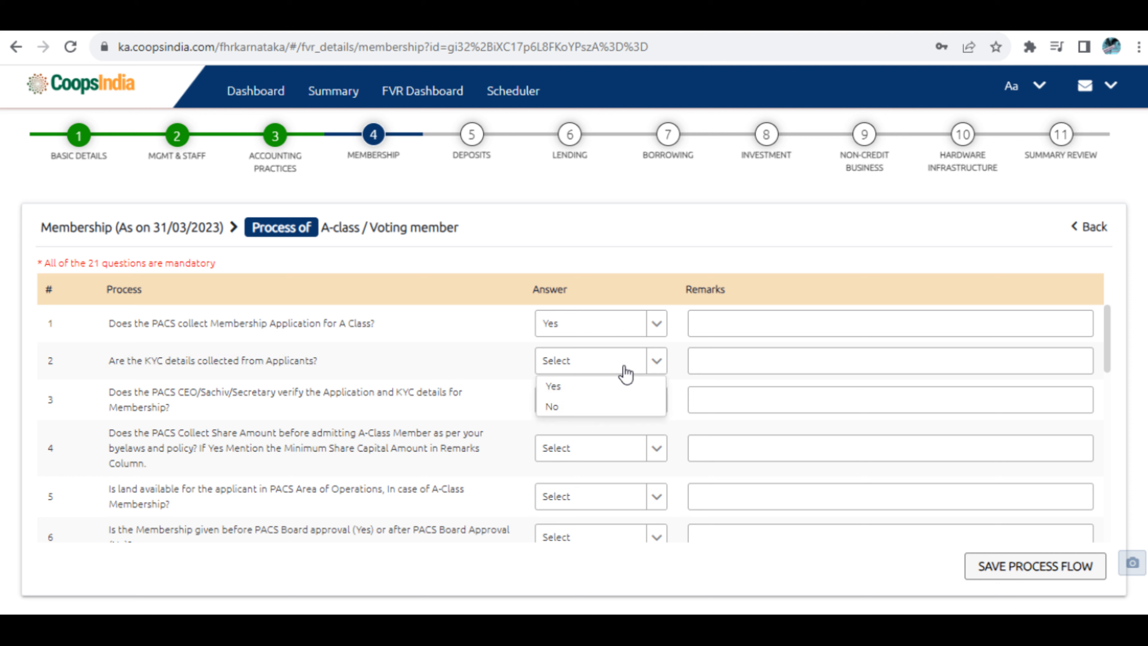
{"action": "left_click", "coordinate": [568, 387]}
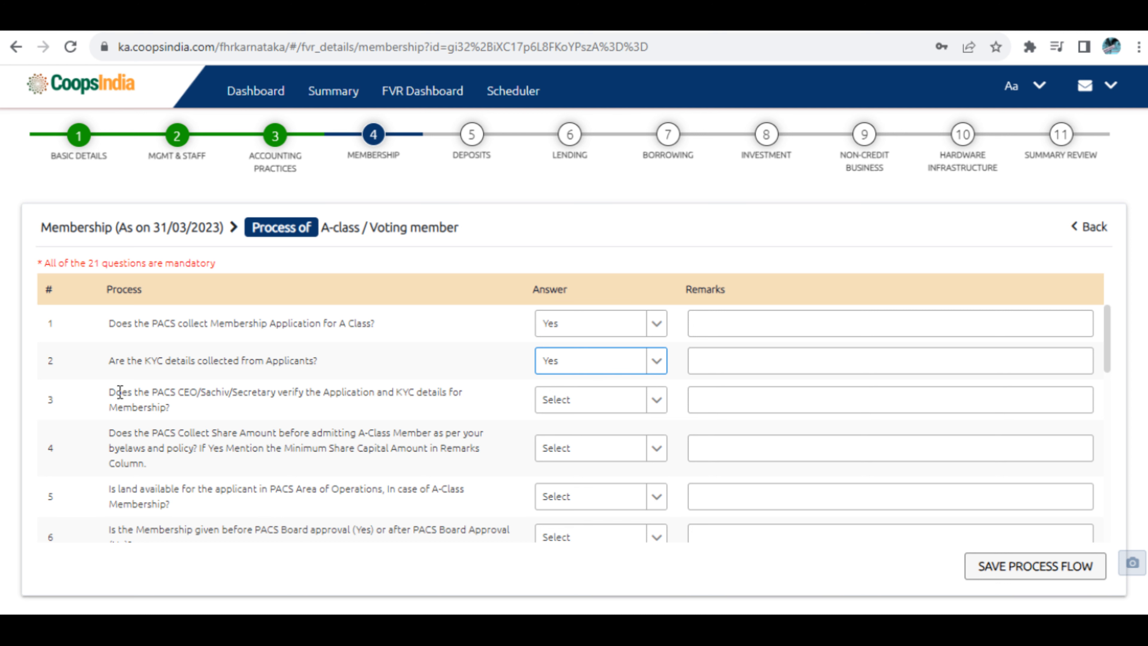
Answer Yes to question 3 on verifying applications and KYC, and No to question 4 on collecting the share amount before admission
{"action": "left_click_drag", "start_coordinate": [116, 392], "coordinate": [425, 398]}
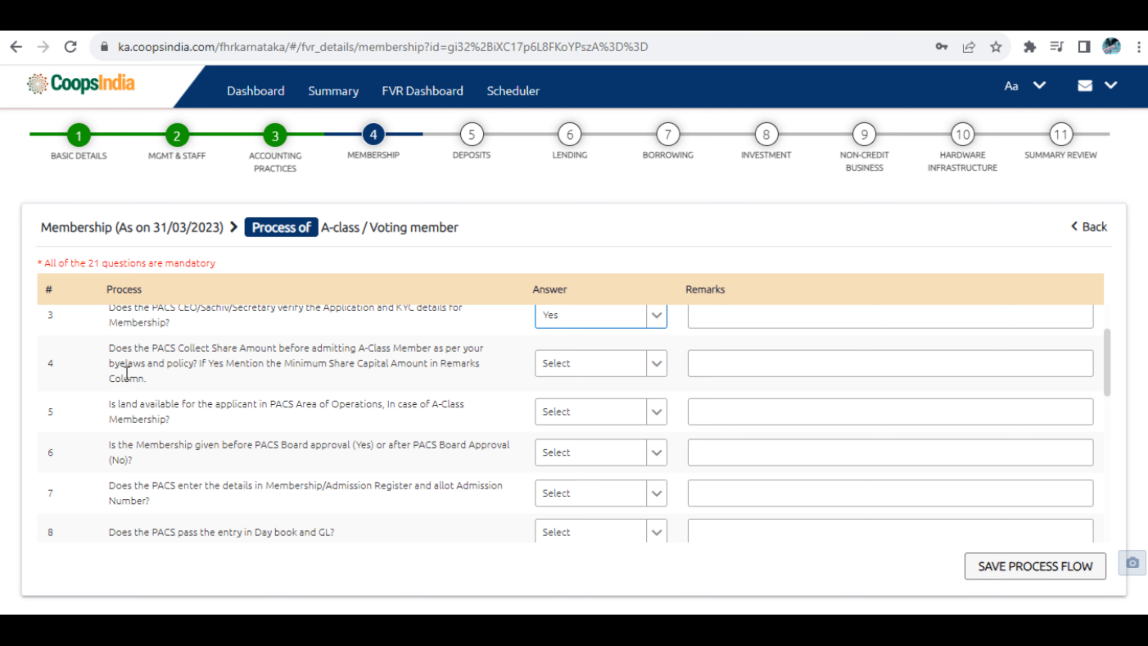
{"action": "left_click_drag", "start_coordinate": [126, 375], "coordinate": [204, 363]}
{"action": "left_click", "coordinate": [644, 371]}
{"action": "left_click", "coordinate": [563, 409]}
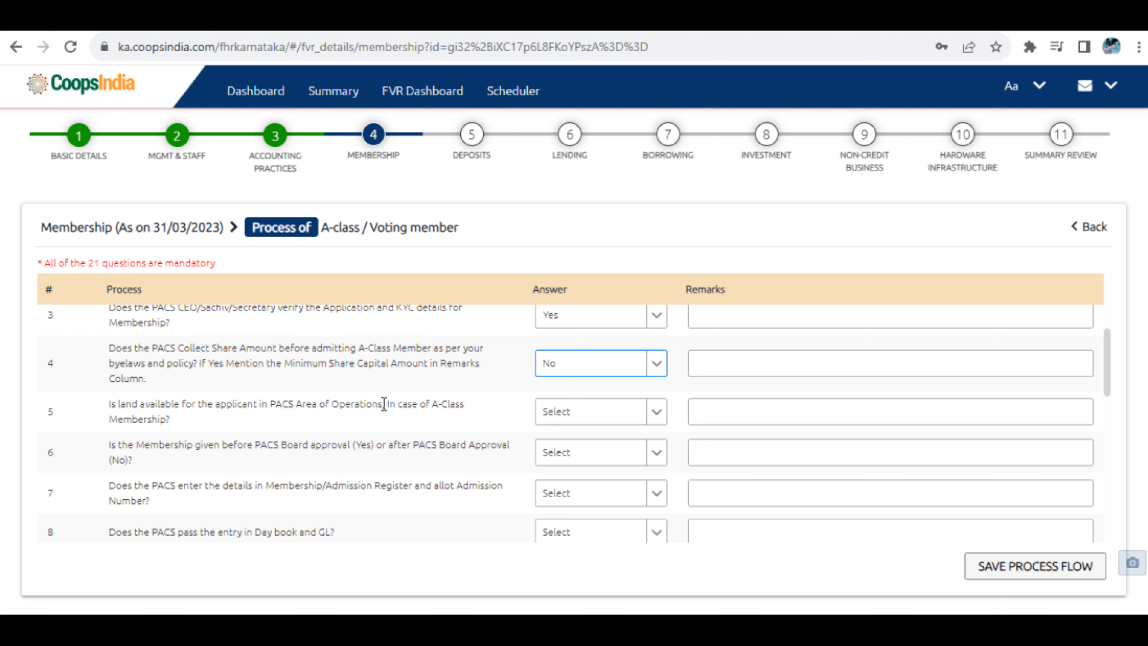
Answer Yes to question 5 about the applicant's land being available in the PACS area of operations
{"action": "left_click_drag", "start_coordinate": [124, 404], "coordinate": [269, 404]}
{"action": "left_click_drag", "start_coordinate": [411, 405], "coordinate": [465, 405]}
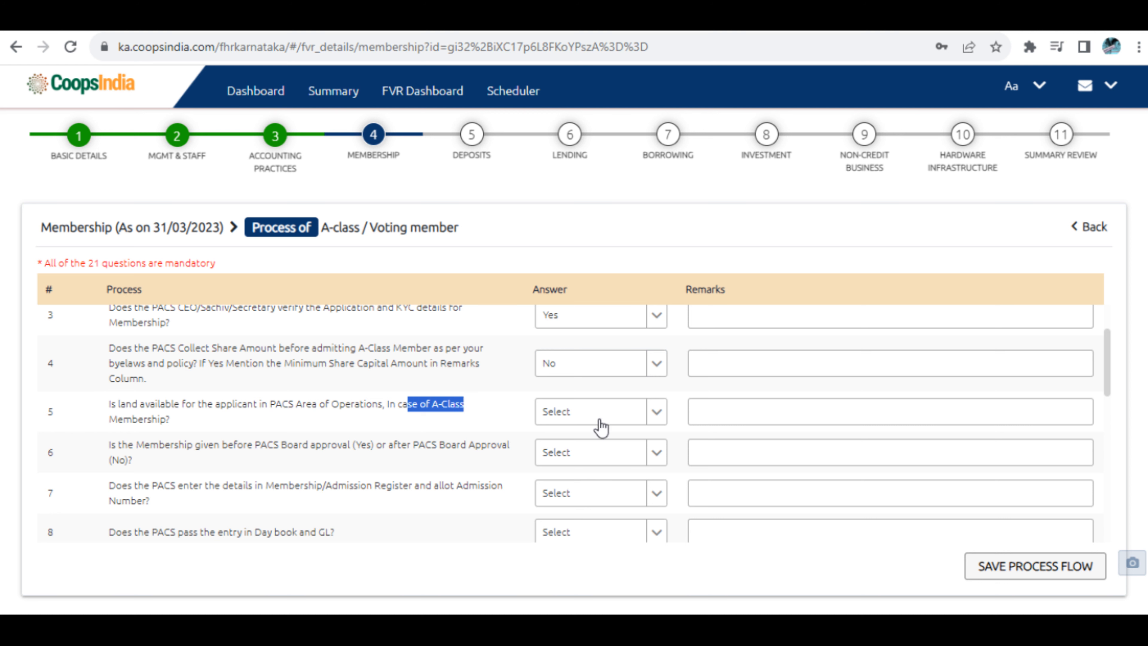
{"action": "left_click", "coordinate": [603, 420]}
{"action": "left_click", "coordinate": [560, 437]}
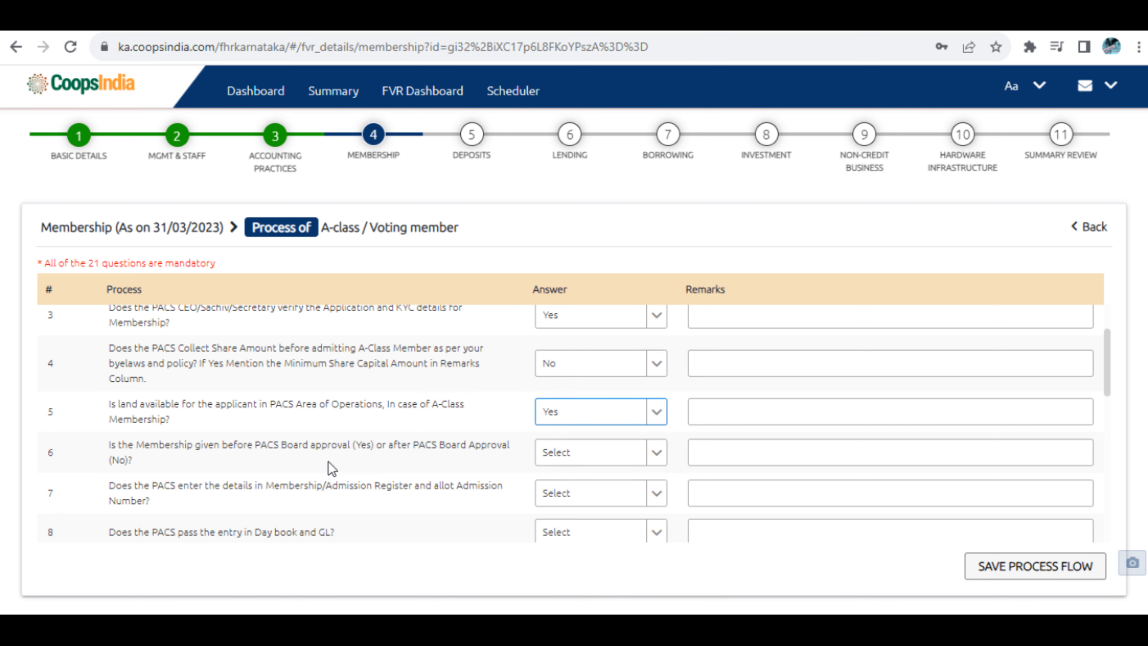
Answer No to question 6, meaning membership is given after PACS Board approval
{"action": "scroll", "coordinate": [332, 468], "scroll_direction": "down", "scroll_amount": 2}
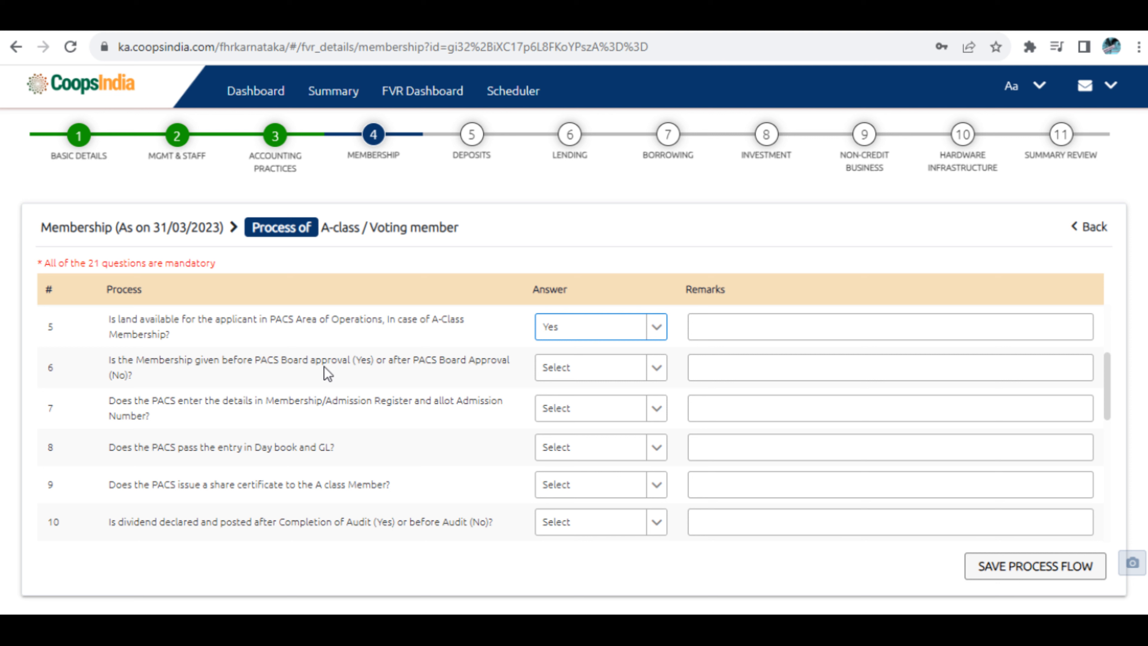
{"action": "left_click_drag", "start_coordinate": [256, 362], "coordinate": [352, 363]}
{"action": "left_click_drag", "start_coordinate": [119, 362], "coordinate": [193, 363]}
{"action": "left_click_drag", "start_coordinate": [388, 362], "coordinate": [504, 365]}
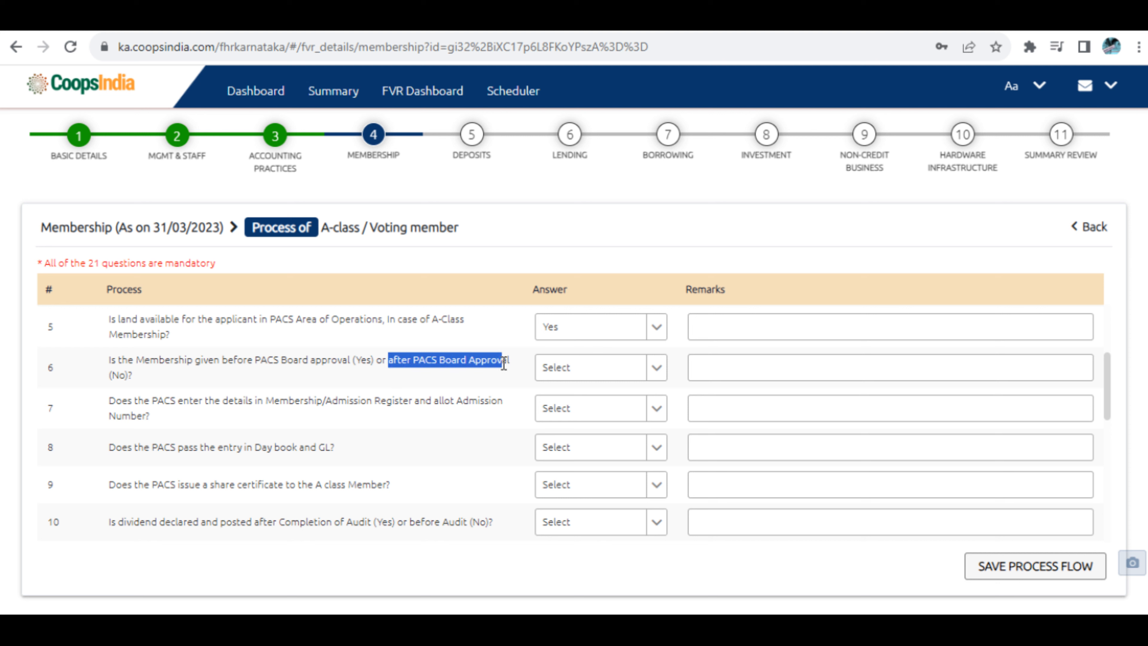
{"action": "left_click", "coordinate": [605, 369]}
{"action": "left_click", "coordinate": [552, 406]}
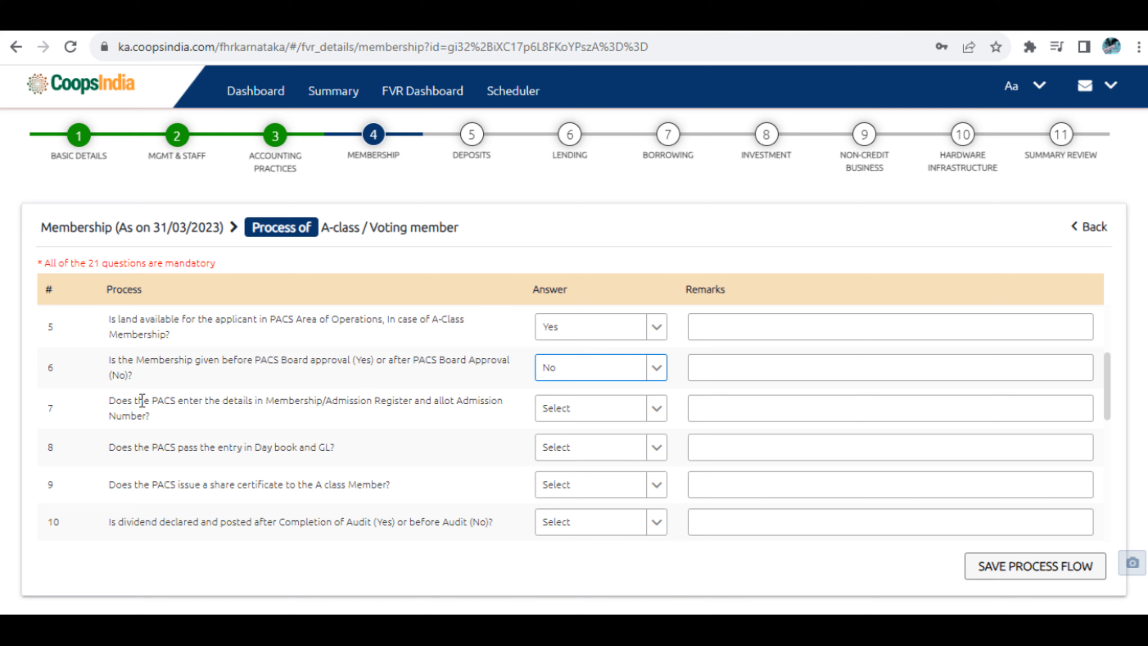
Answer Yes to questions 7 and 8 on admission register and Day book entries, and No to question 9 on share certificates
{"action": "scroll", "coordinate": [143, 400], "scroll_direction": "down", "scroll_amount": 2}
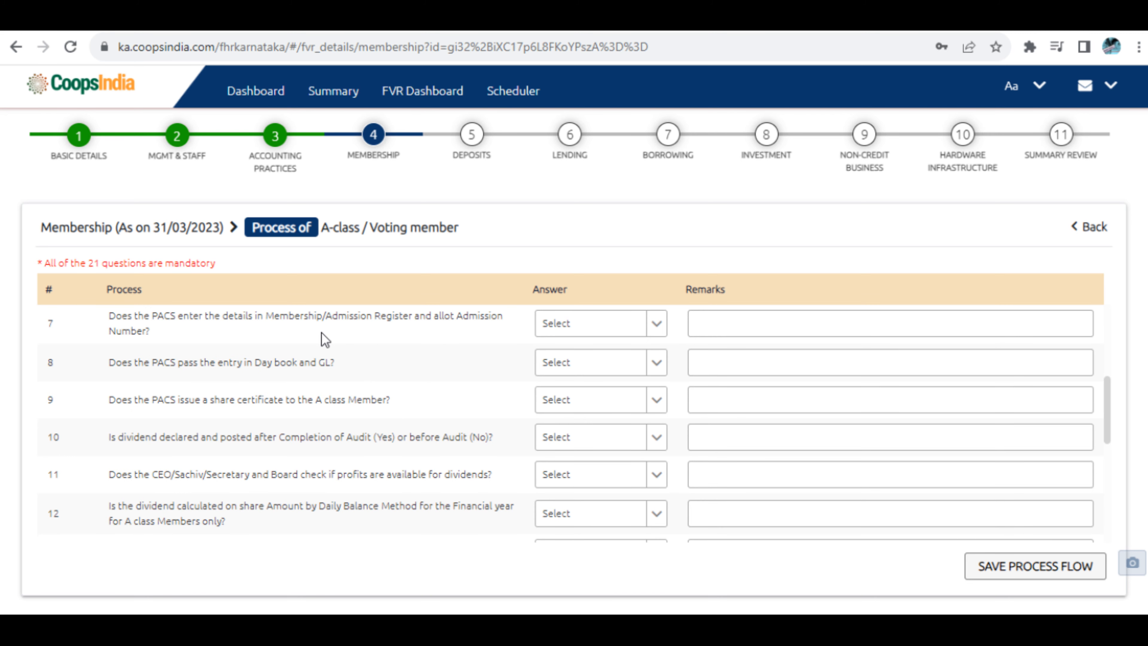
{"action": "left_click", "coordinate": [591, 330]}
{"action": "left_click", "coordinate": [584, 352]}
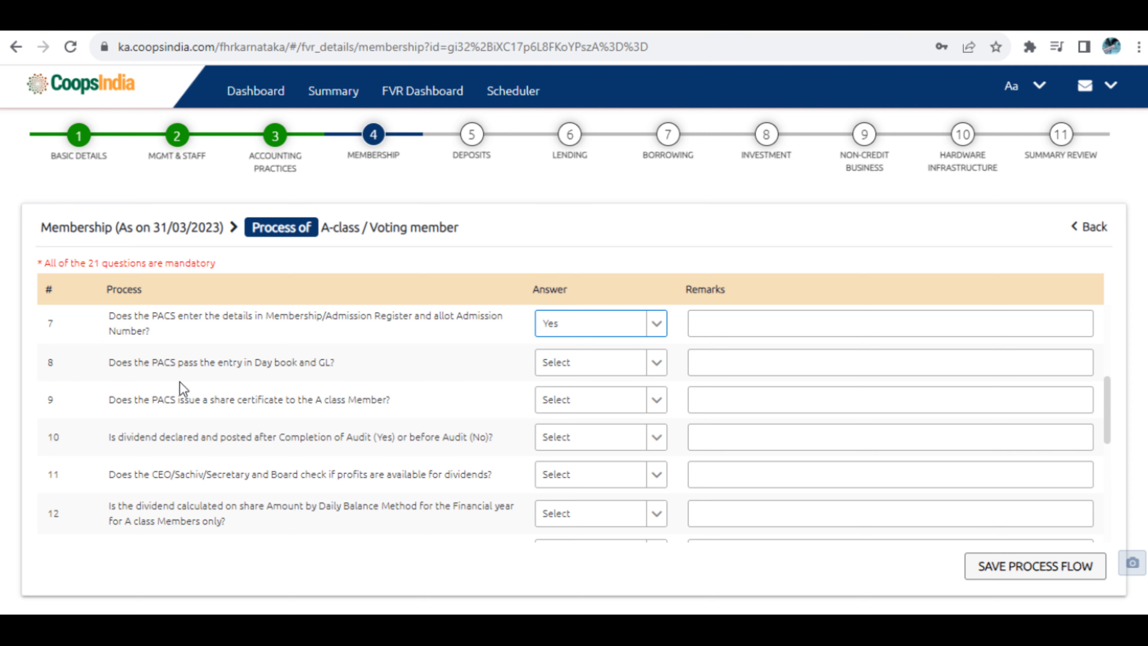
{"action": "left_click", "coordinate": [599, 369]}
{"action": "left_click", "coordinate": [580, 389]}
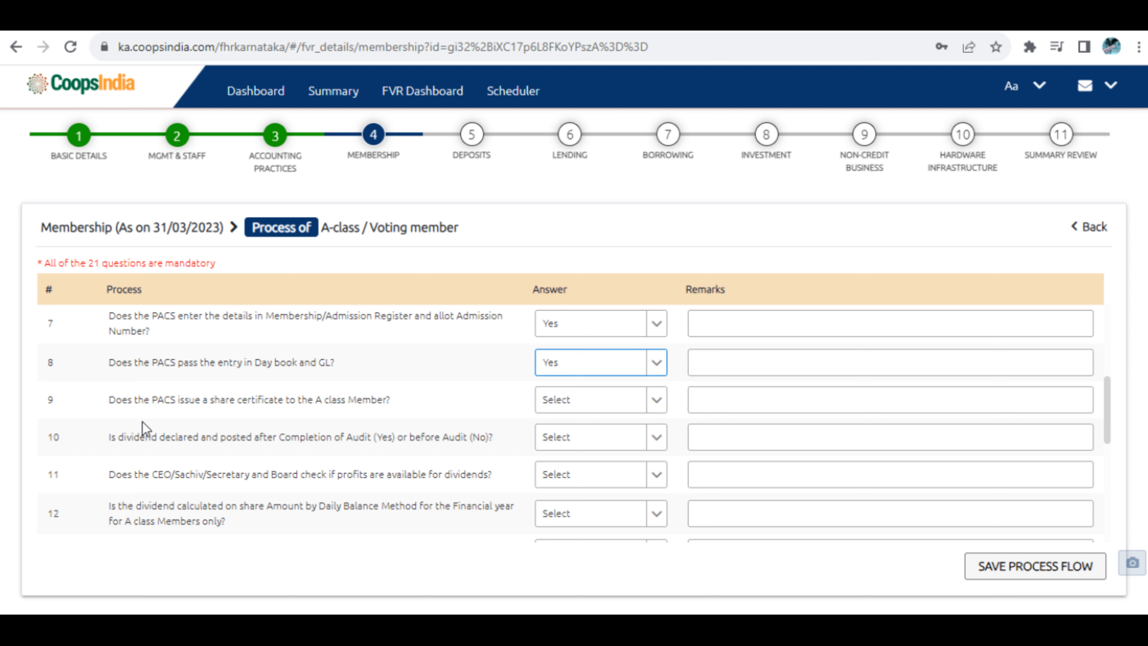
{"action": "left_click", "coordinate": [587, 401]}
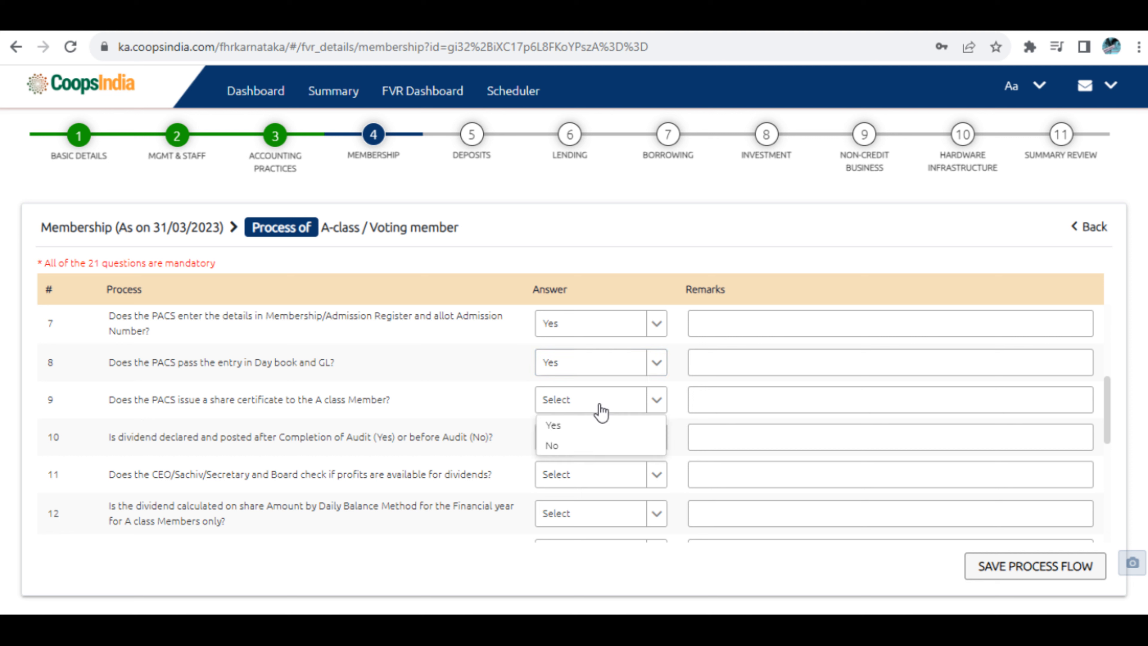
{"action": "left_click", "coordinate": [547, 445]}
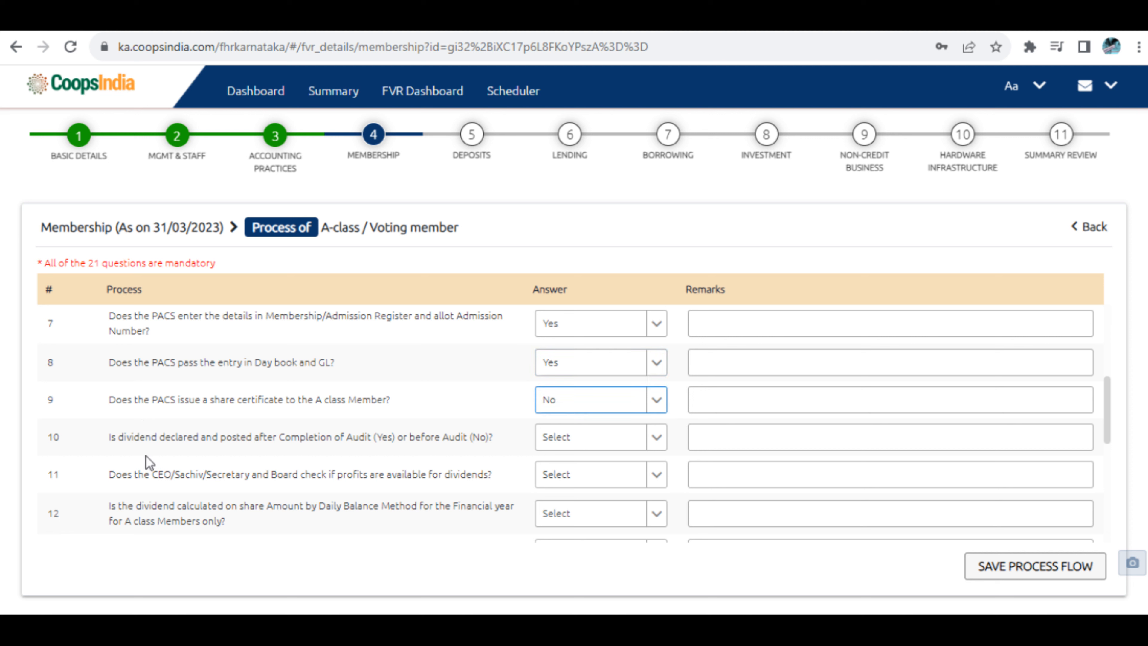
Read through the dividend questions 10 to 17, checking what Yes and No mean in question 10 about audit completion
{"action": "scroll", "coordinate": [153, 416], "scroll_direction": "down", "scroll_amount": 2}
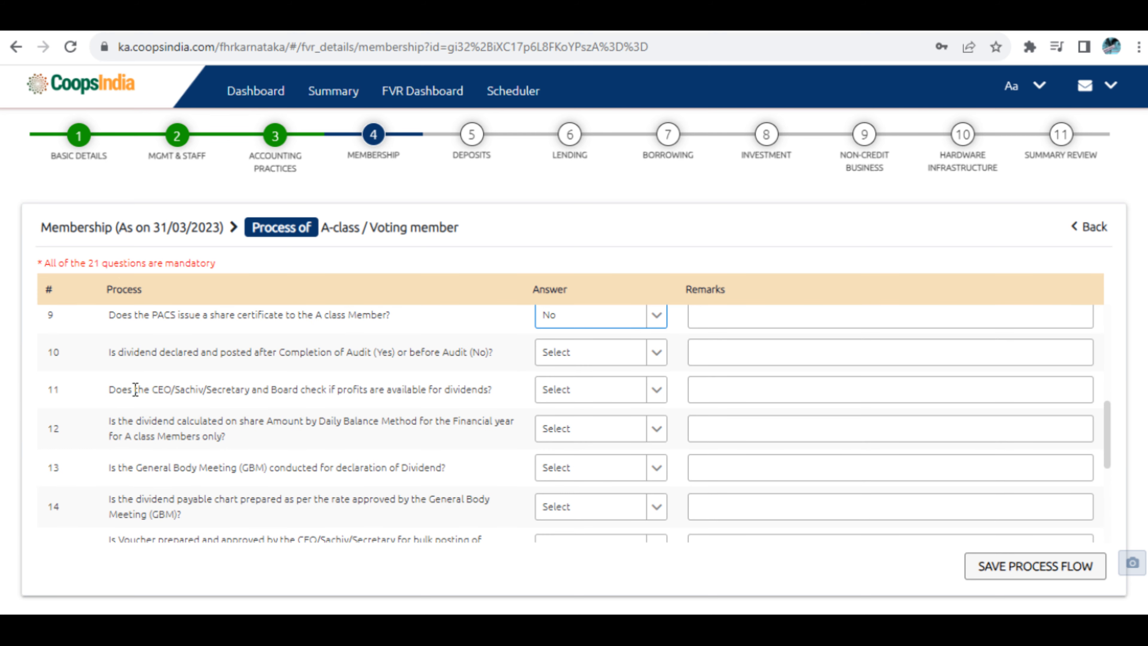
{"action": "left_click_drag", "start_coordinate": [109, 353], "coordinate": [222, 354]}
{"action": "scroll", "coordinate": [136, 475], "scroll_direction": "down", "scroll_amount": 4}
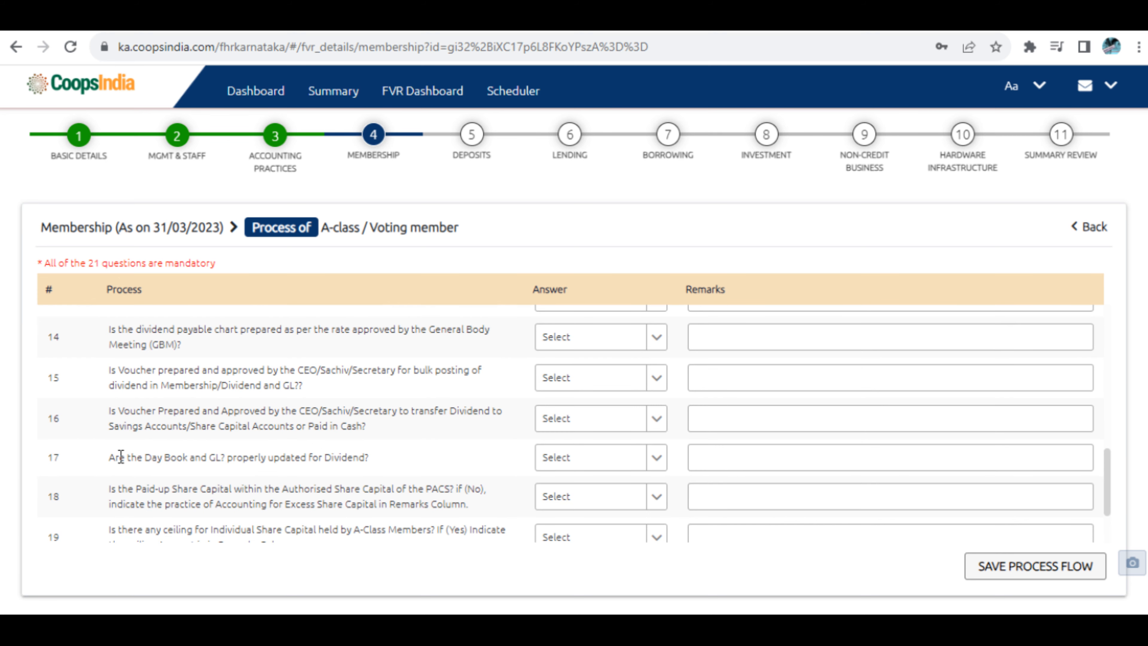
{"action": "left_click_drag", "start_coordinate": [121, 457], "coordinate": [409, 465]}
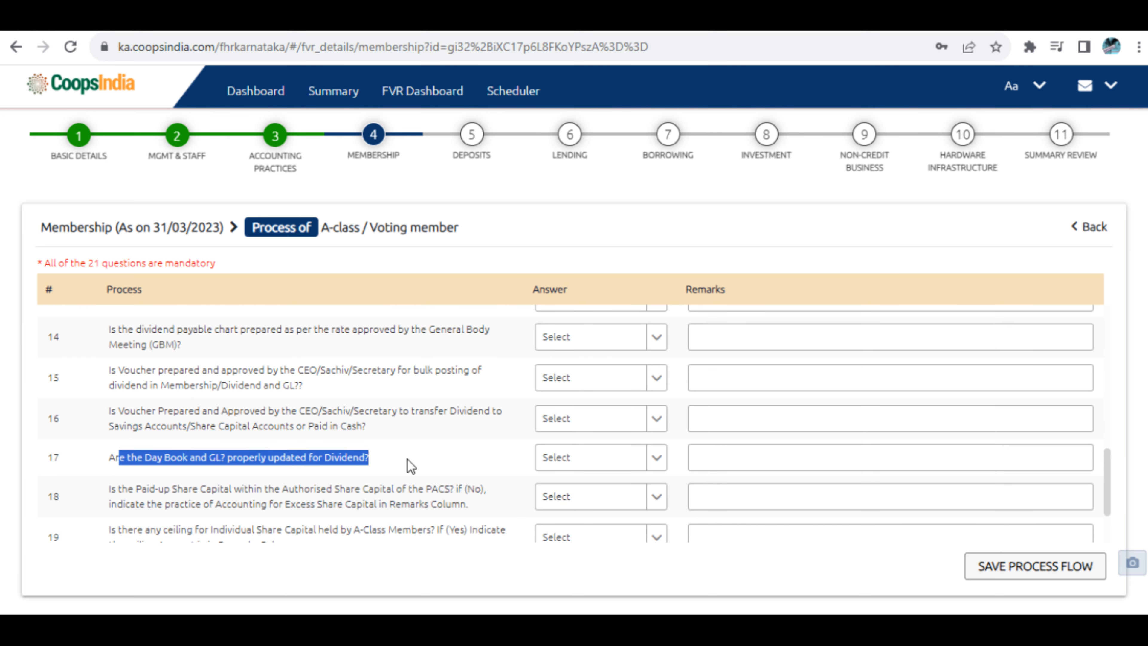
{"action": "double_click", "coordinate": [337, 458]}
{"action": "scroll", "coordinate": [421, 466], "scroll_direction": "up", "scroll_amount": 4}
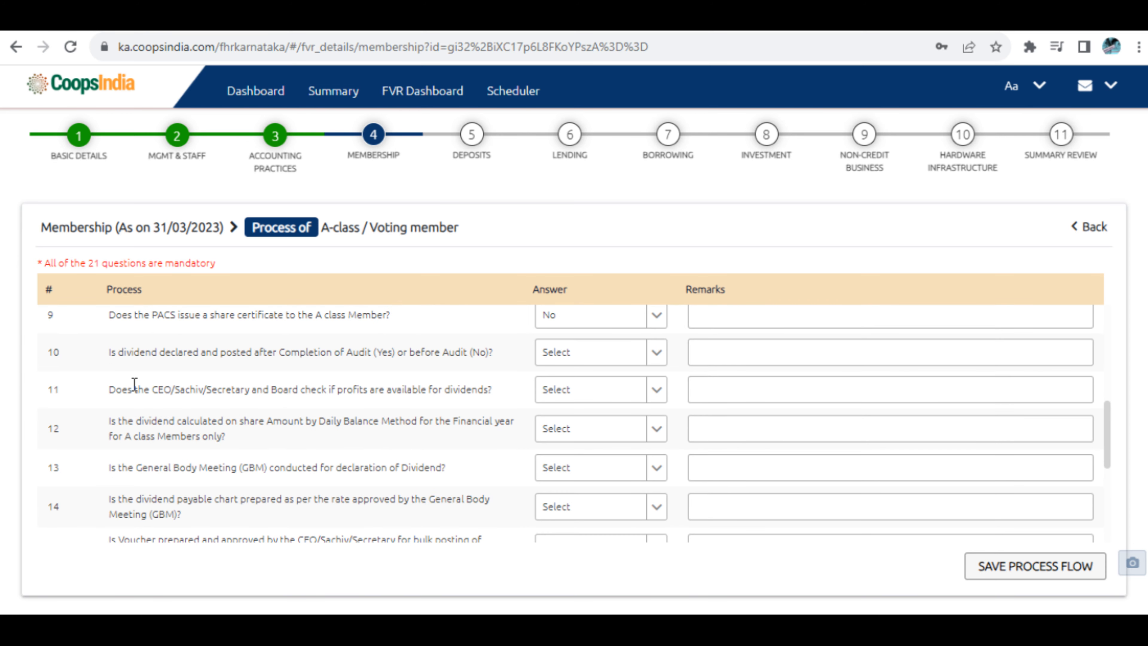
{"action": "left_click_drag", "start_coordinate": [115, 353], "coordinate": [436, 357]}
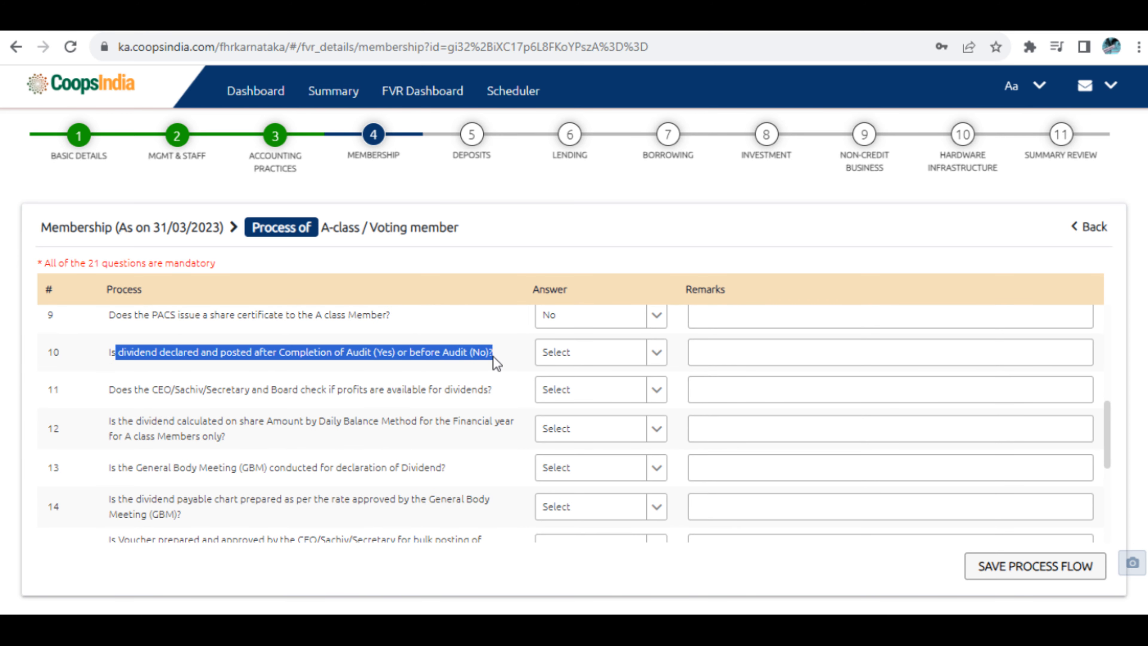
{"action": "left_click", "coordinate": [410, 358]}
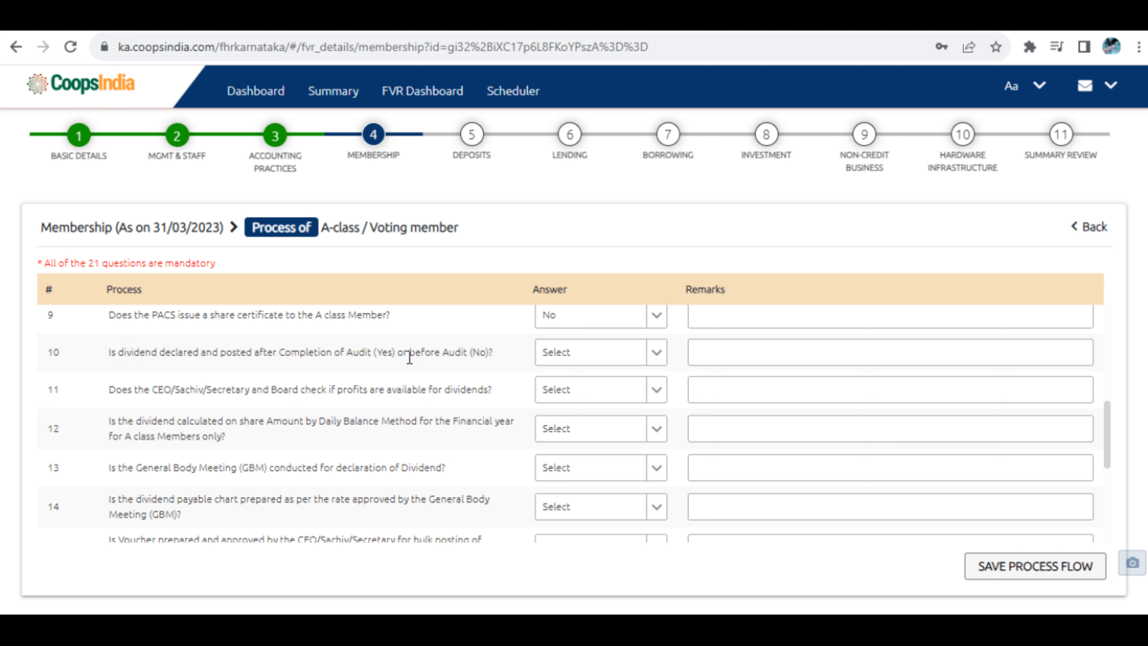
{"action": "left_click_drag", "start_coordinate": [400, 353], "coordinate": [500, 356]}
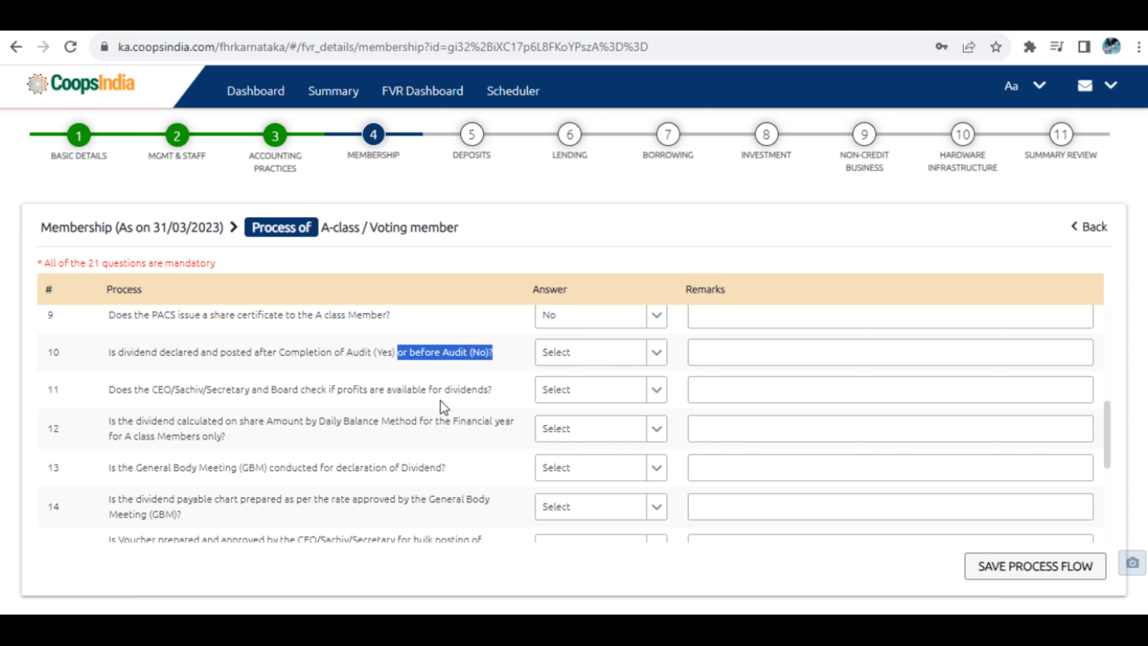
{"action": "left_click_drag", "start_coordinate": [268, 353], "coordinate": [404, 360]}
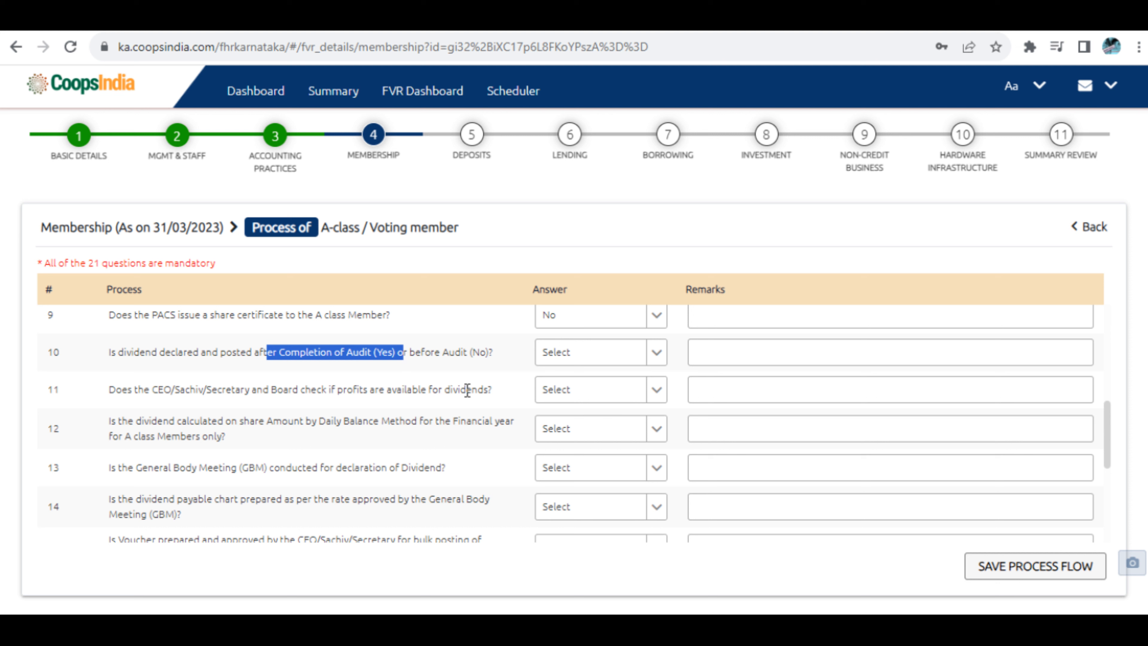
Answer No to question 10 on dividend declaration, enter the remark "not applicable", and copy that remark
{"action": "left_click", "coordinate": [585, 362]}
{"action": "left_click", "coordinate": [575, 379]}
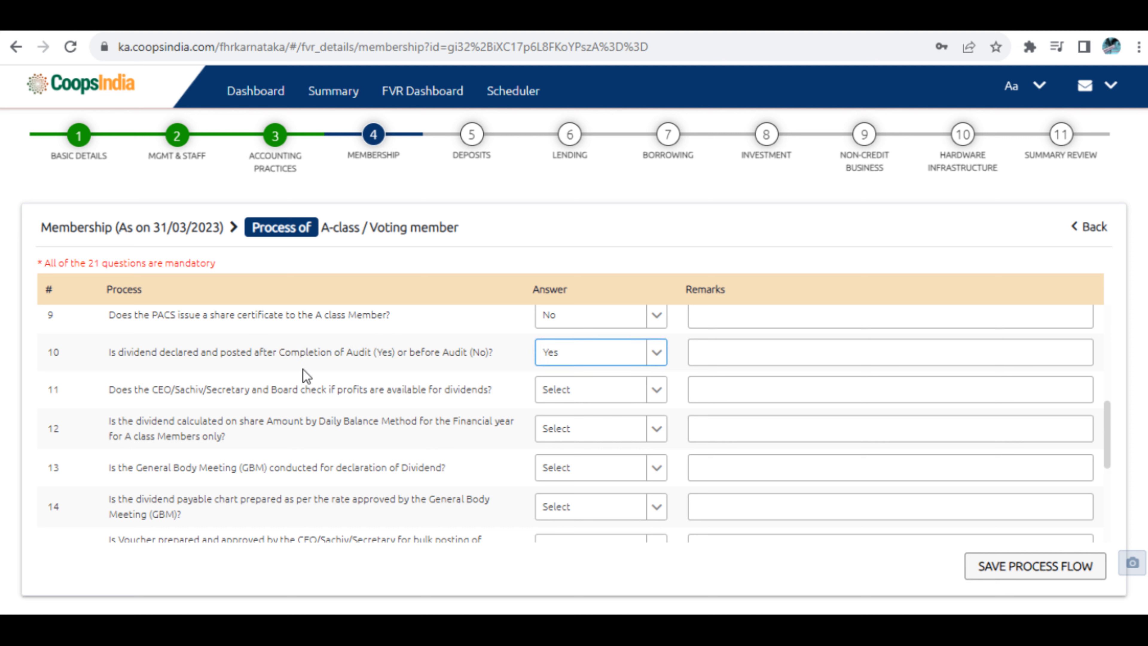
{"action": "left_click", "coordinate": [620, 360]}
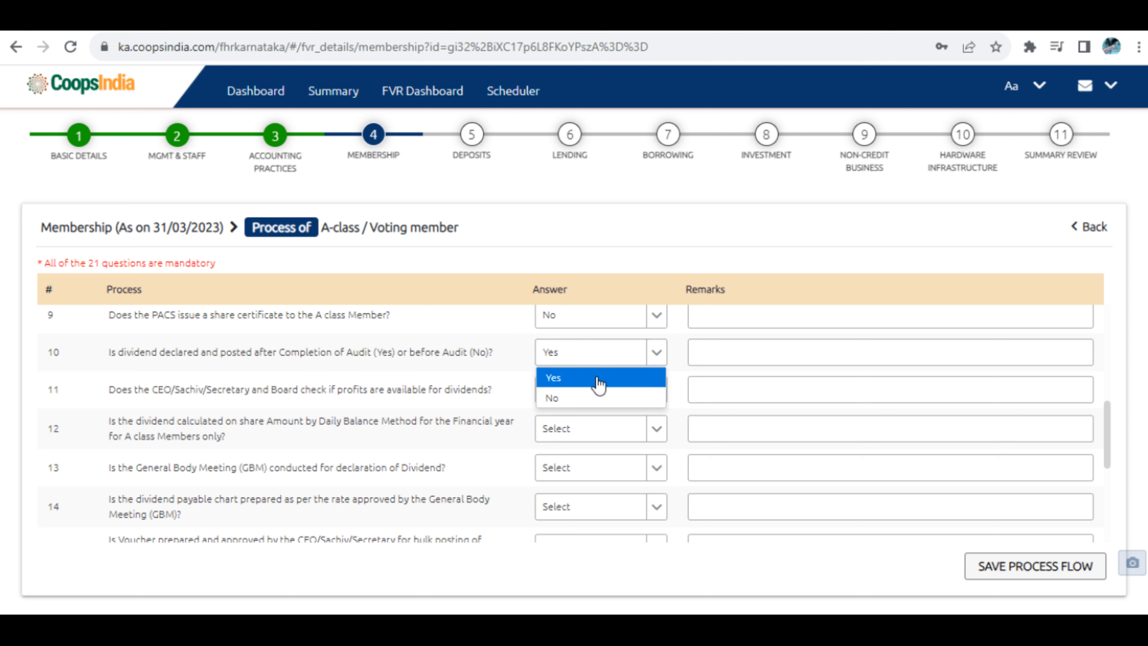
{"action": "left_click", "coordinate": [553, 400]}
{"action": "left_click", "coordinate": [717, 352]}
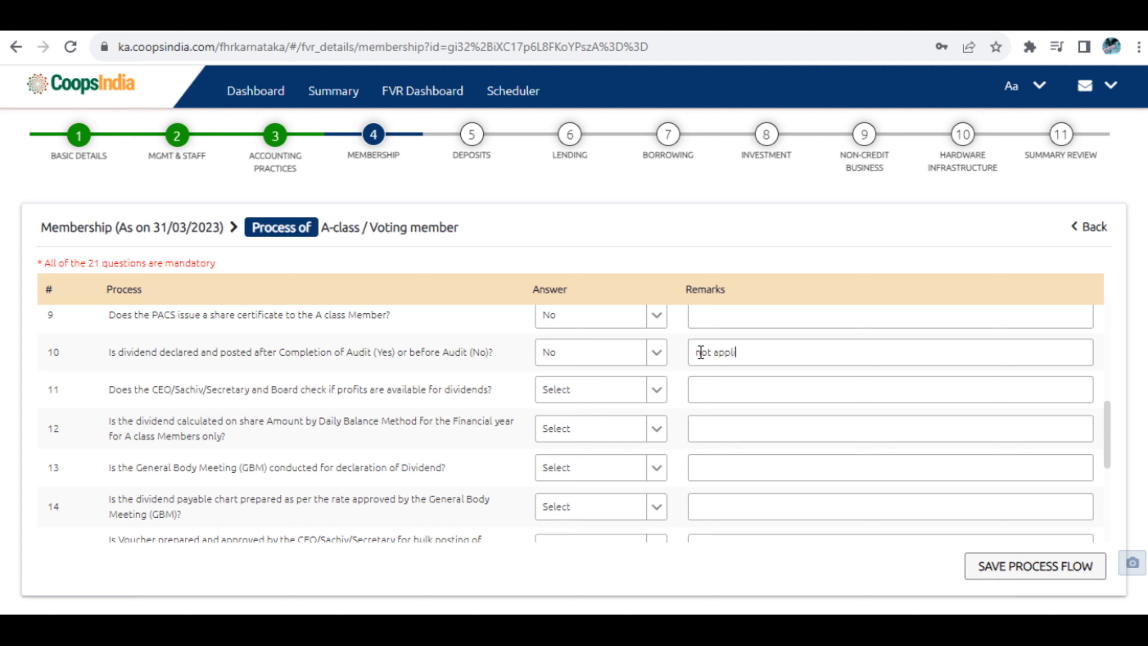
{"action": "left_click", "coordinate": [752, 390]}
{"action": "left_click_drag", "start_coordinate": [787, 354], "coordinate": [650, 336]}
{"action": "key", "text": "ctrl+c"}
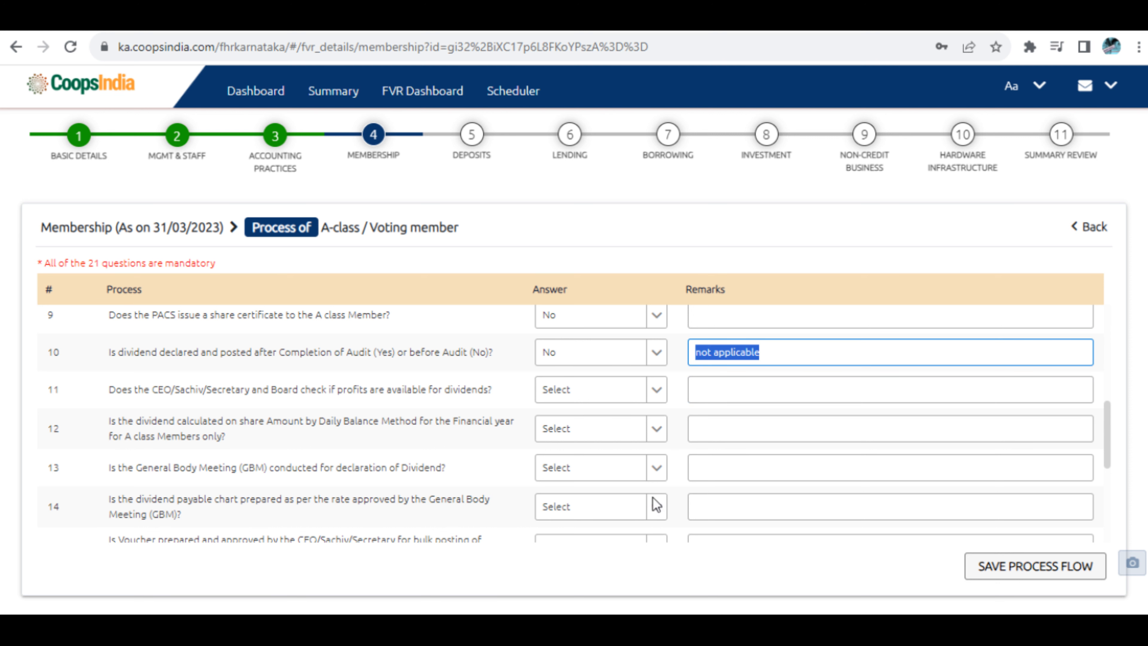
Answer No to questions 11 and 12 on the profit check and Daily Balance Method, with the remark "not applicable" for both
{"action": "left_click", "coordinate": [628, 398]}
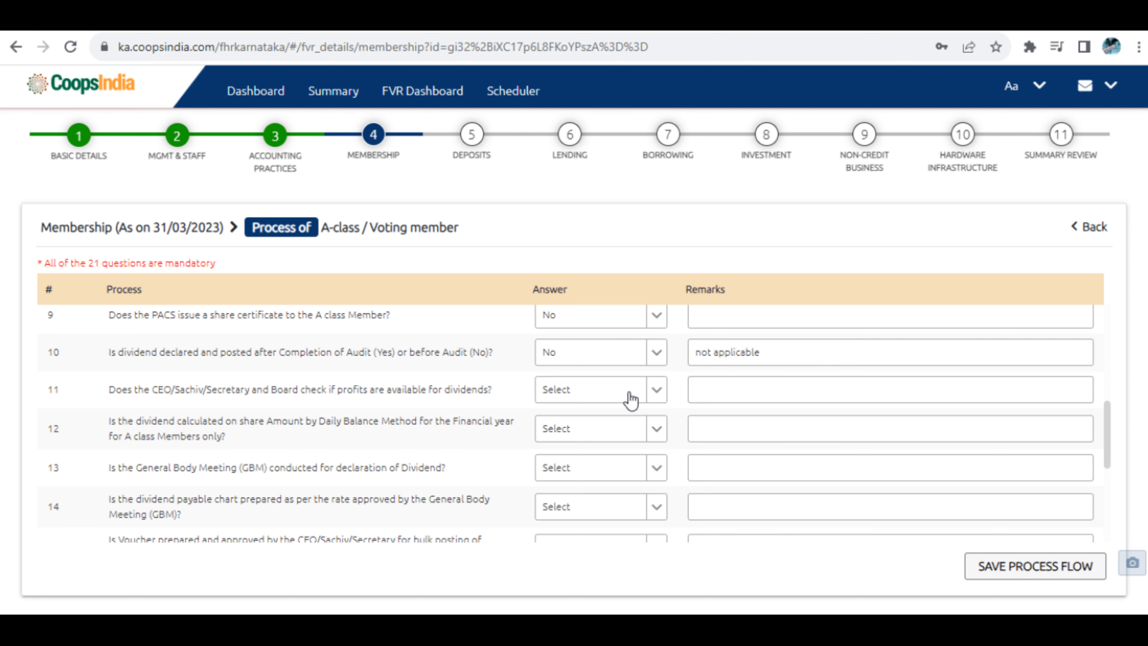
{"action": "left_click", "coordinate": [562, 436]}
{"action": "scroll", "coordinate": [692, 359], "scroll_direction": "down", "scroll_amount": 2}
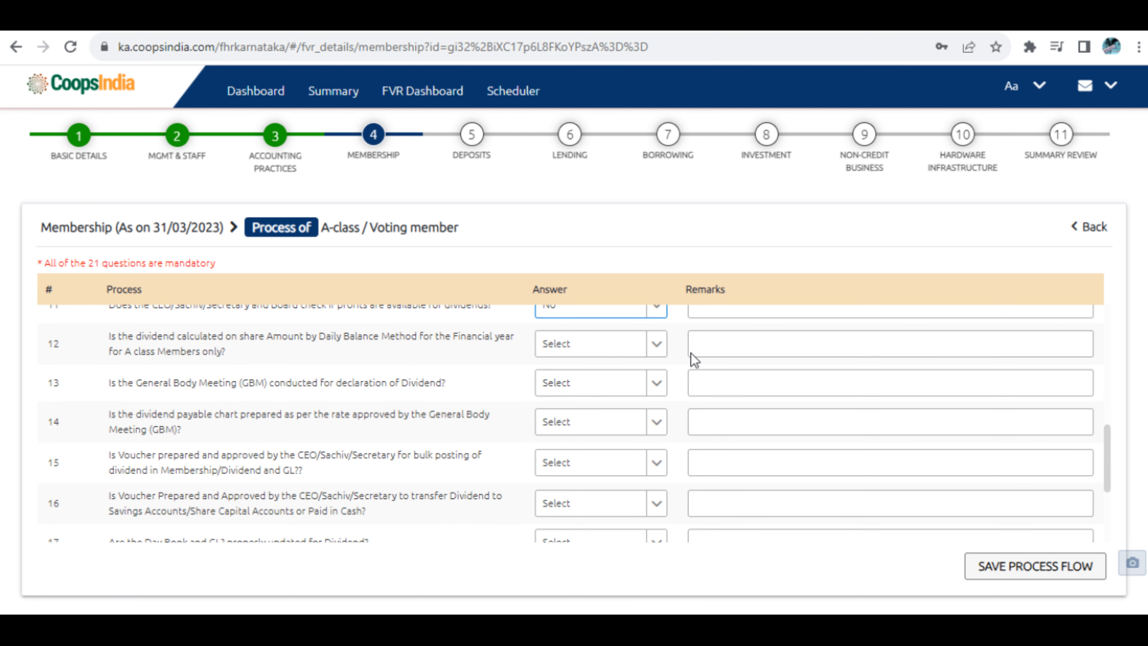
{"action": "key", "text": "ctrl+v"}
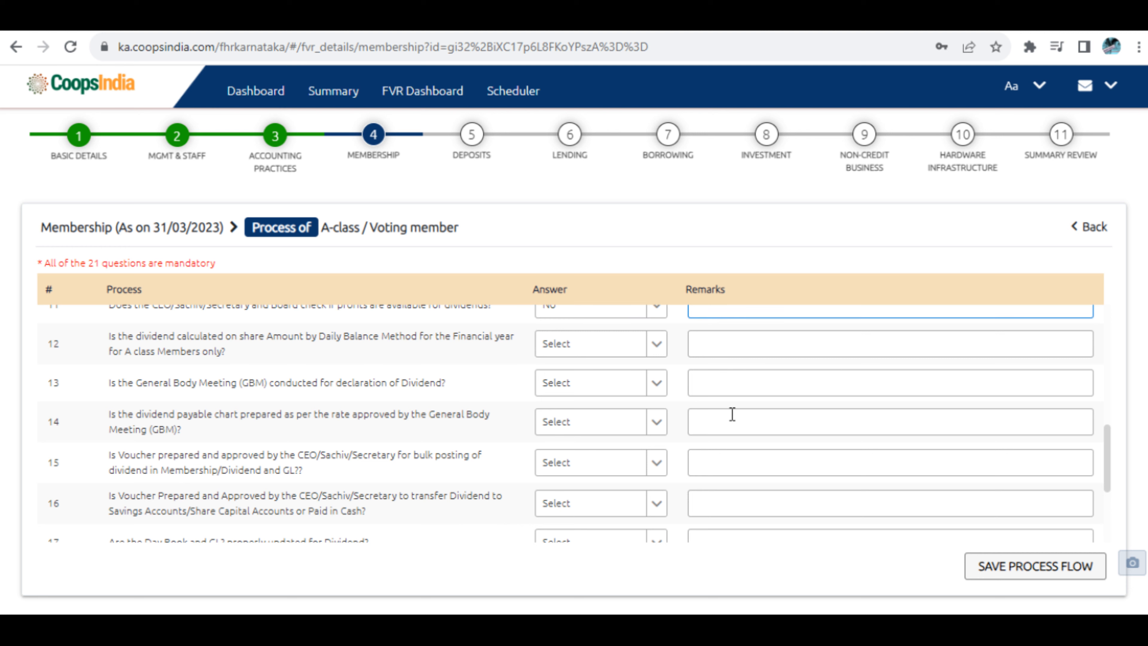
{"action": "left_click", "coordinate": [592, 355]}
{"action": "left_click", "coordinate": [572, 395]}
{"action": "left_click", "coordinate": [735, 350]}
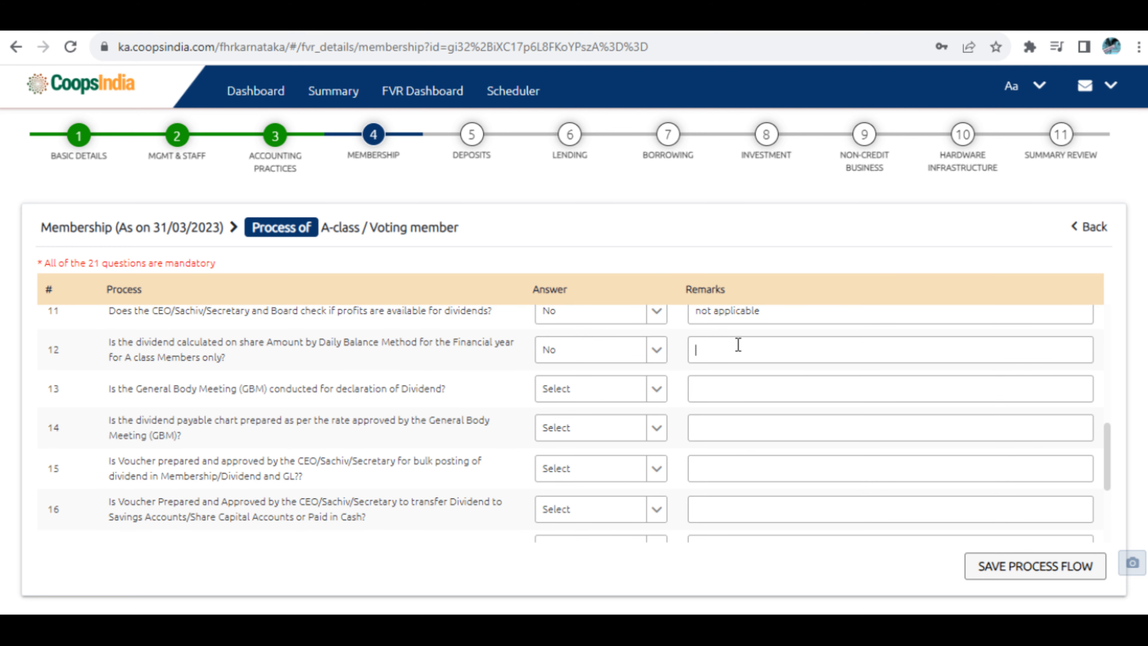
{"action": "key", "text": "ctrl+v"}
Answer No to questions 13 and 14 on the General Body Meeting and dividend payable chart, each with the remark "not applicable"
{"action": "left_click", "coordinate": [593, 391]}
{"action": "left_click", "coordinate": [563, 435]}
{"action": "left_click", "coordinate": [742, 397]}
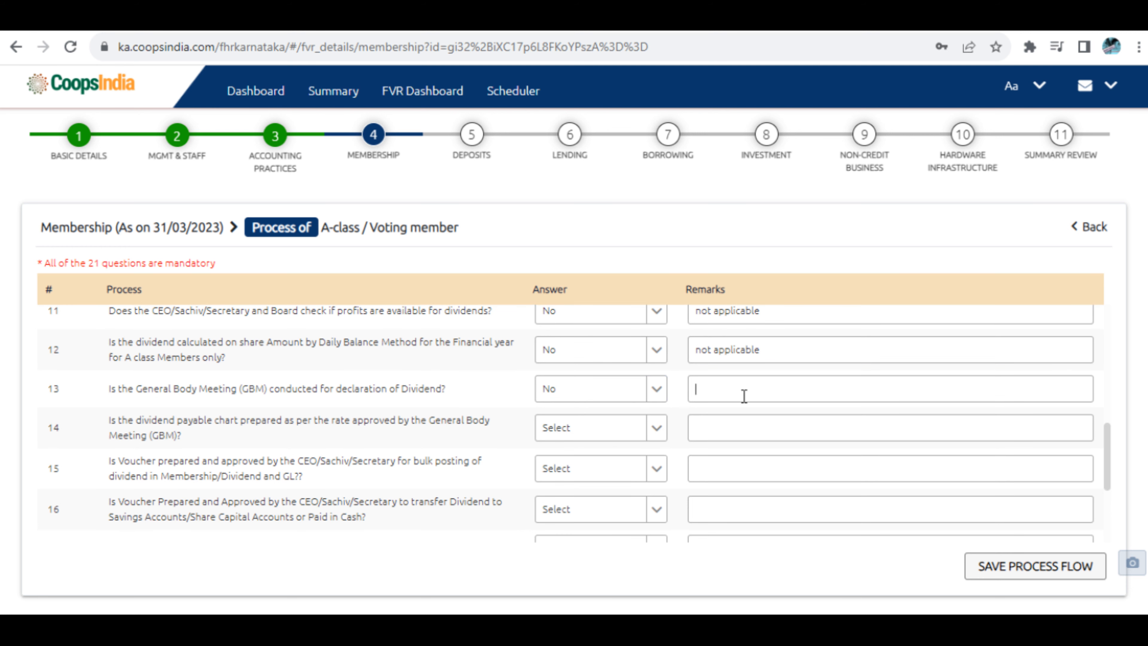
{"action": "key", "text": "ctrl+v"}
{"action": "left_click", "coordinate": [608, 435]}
{"action": "left_click", "coordinate": [570, 473]}
{"action": "left_click", "coordinate": [732, 432]}
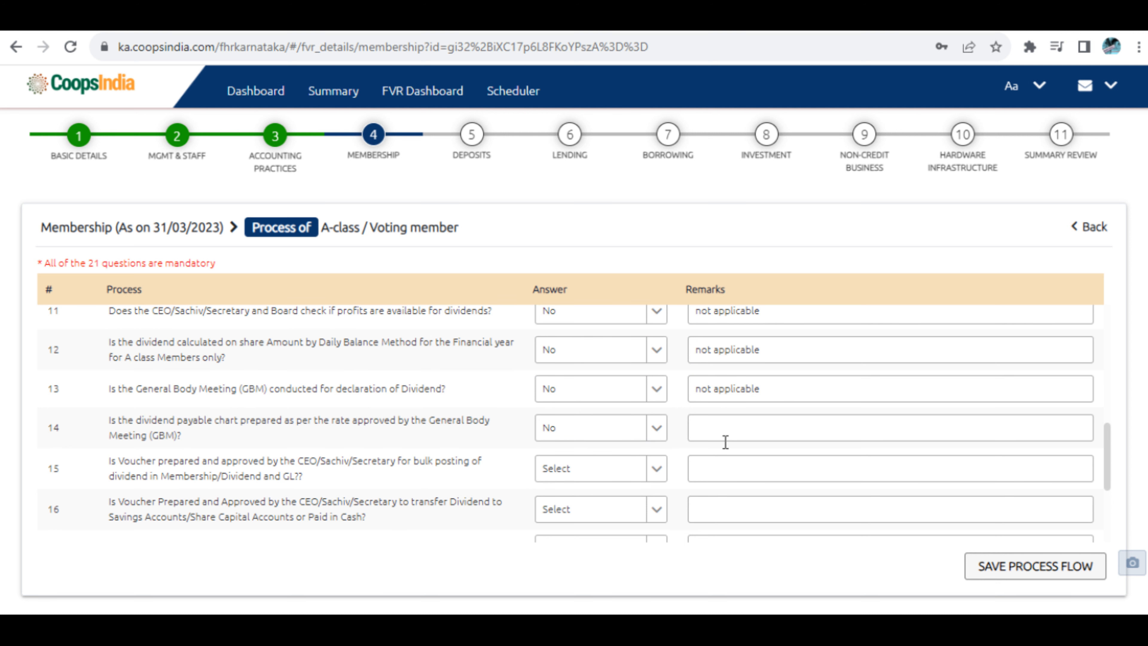
{"action": "key", "text": "ctrl+v"}
Answer No to questions 15 and 16 on vouchers for dividend posting and transfer, each with the remark "not applicable"
{"action": "left_click", "coordinate": [595, 470]}
{"action": "left_click", "coordinate": [570, 513]}
{"action": "left_click", "coordinate": [752, 469]}
{"action": "key", "text": "ctrl+v"}
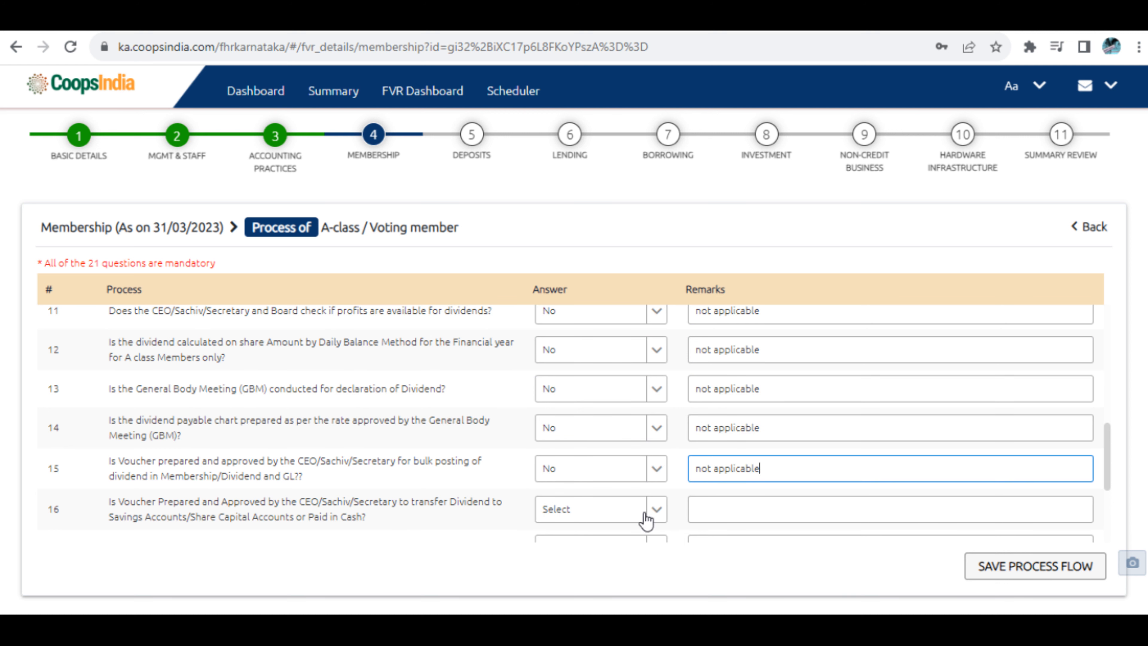
{"action": "left_click", "coordinate": [644, 518]}
{"action": "scroll", "coordinate": [579, 538], "scroll_direction": "down", "scroll_amount": 2}
{"action": "left_click", "coordinate": [560, 470]}
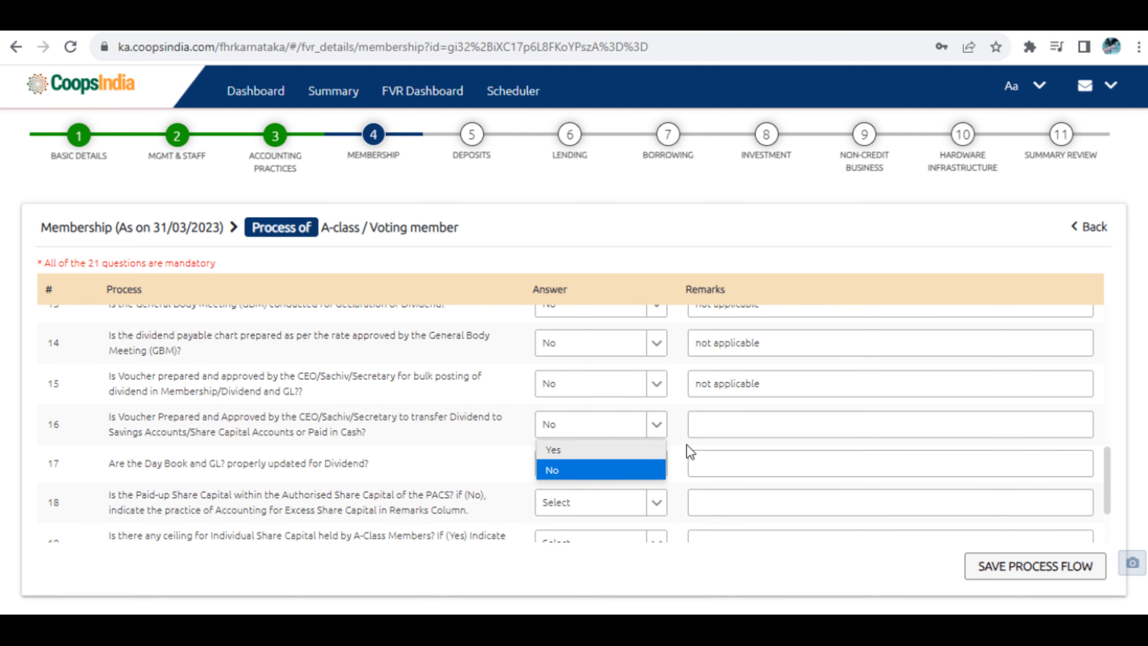
{"action": "left_click", "coordinate": [698, 432]}
{"action": "key", "text": "ctrl+v"}
Answer No to question 17 on Day Book and GL updates for dividend, with the remark "not applicable"
{"action": "left_click", "coordinate": [612, 480]}
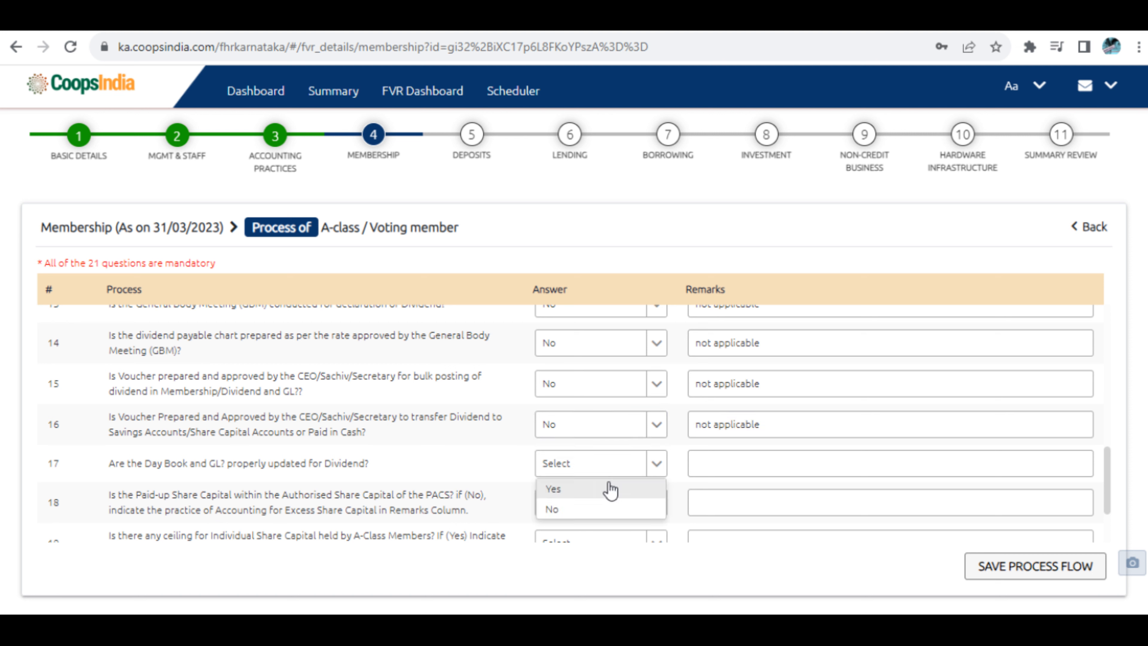
{"action": "left_click", "coordinate": [573, 514]}
{"action": "left_click", "coordinate": [760, 457]}
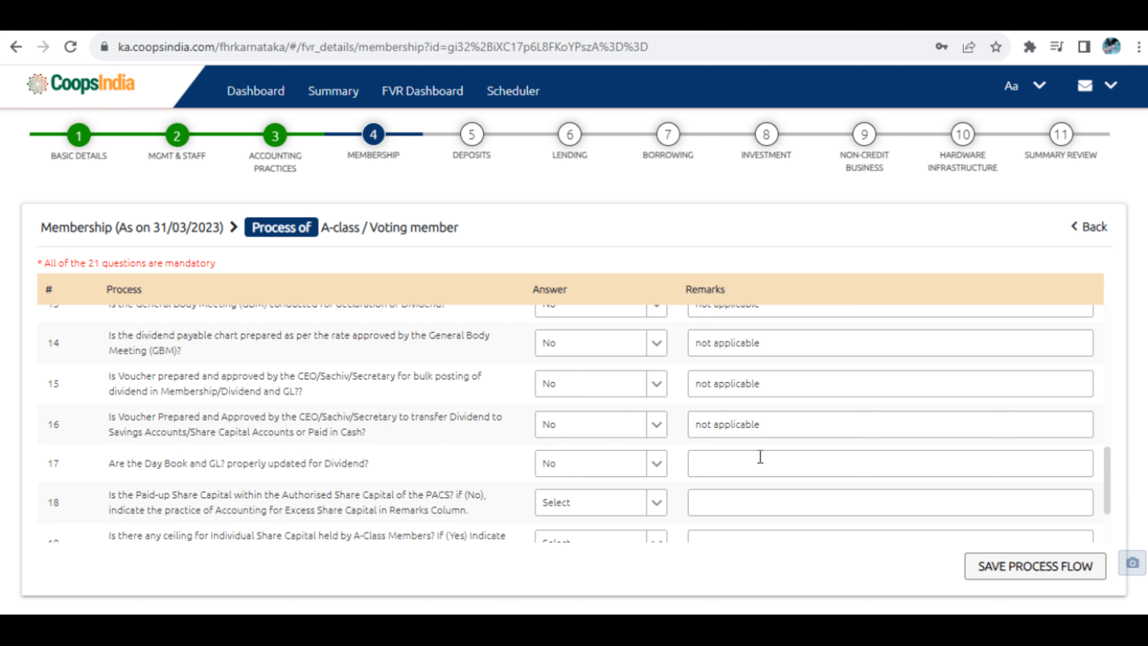
{"action": "key", "text": "ctrl+v"}
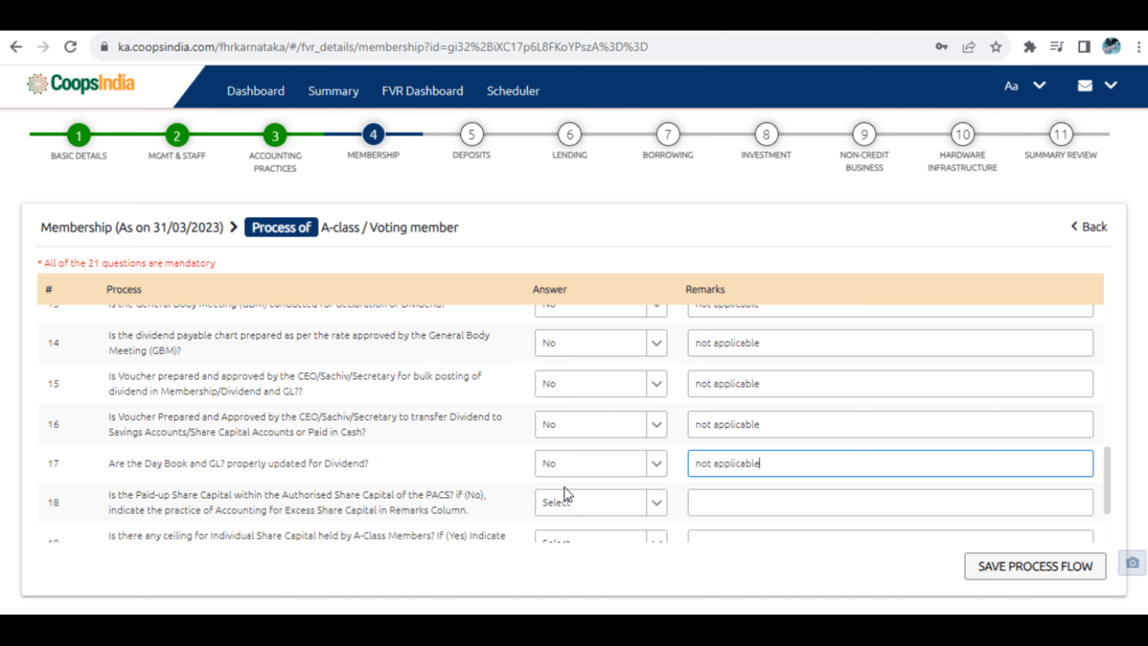
Recheck the dividend answers and answer Yes to question 18 on paid-up share capital being within the authorised share capital
{"action": "scroll", "coordinate": [566, 495], "scroll_direction": "up", "scroll_amount": 4}
{"action": "scroll", "coordinate": [566, 495], "scroll_direction": "down", "scroll_amount": 4}
{"action": "scroll", "coordinate": [608, 448], "scroll_direction": "up", "scroll_amount": 6}
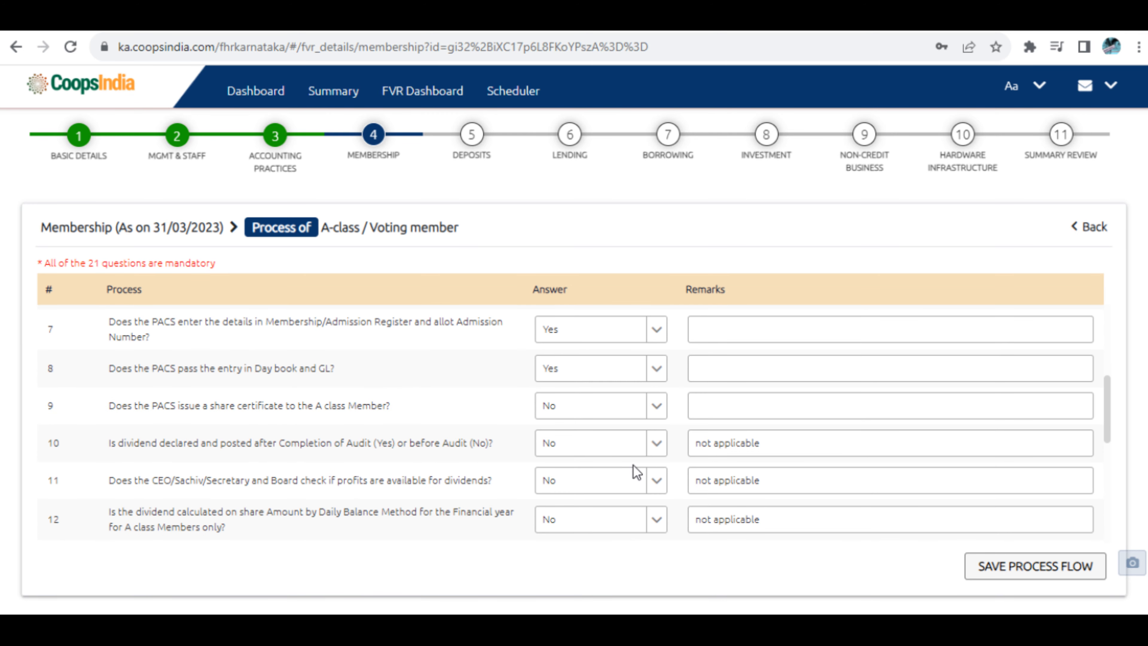
{"action": "scroll", "coordinate": [638, 470], "scroll_direction": "down", "scroll_amount": 6}
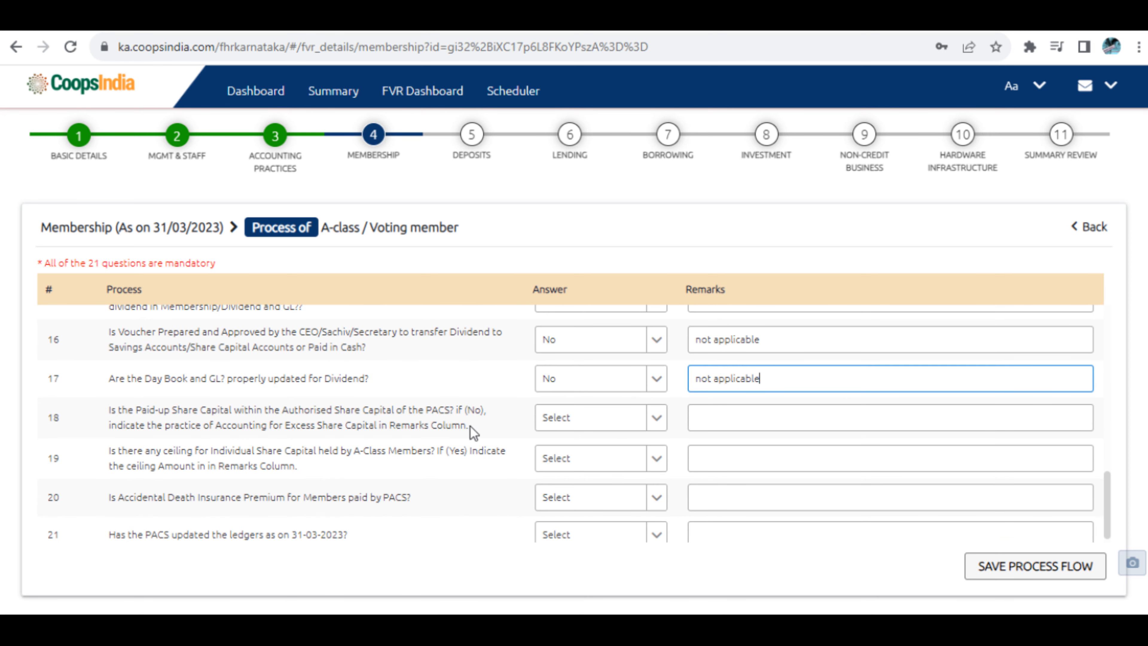
{"action": "left_click", "coordinate": [624, 418]}
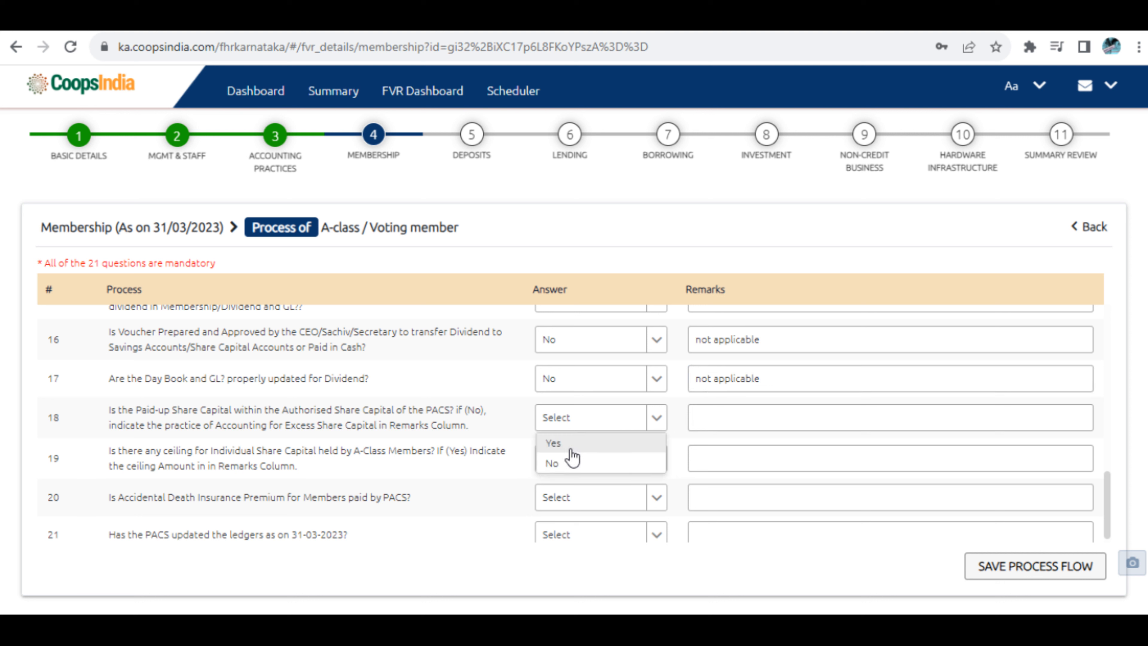
{"action": "left_click", "coordinate": [565, 445]}
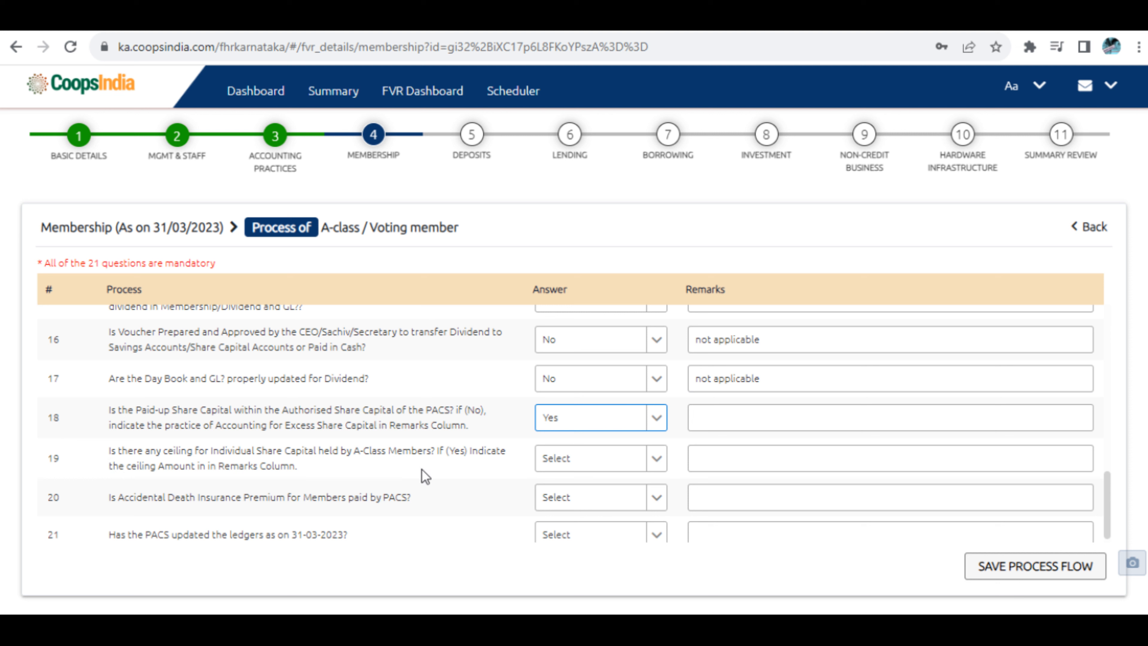
Answer No to question 19 about a ceiling on individual share capital held by A-Class members
{"action": "left_click", "coordinate": [623, 470]}
{"action": "left_click", "coordinate": [559, 506]}
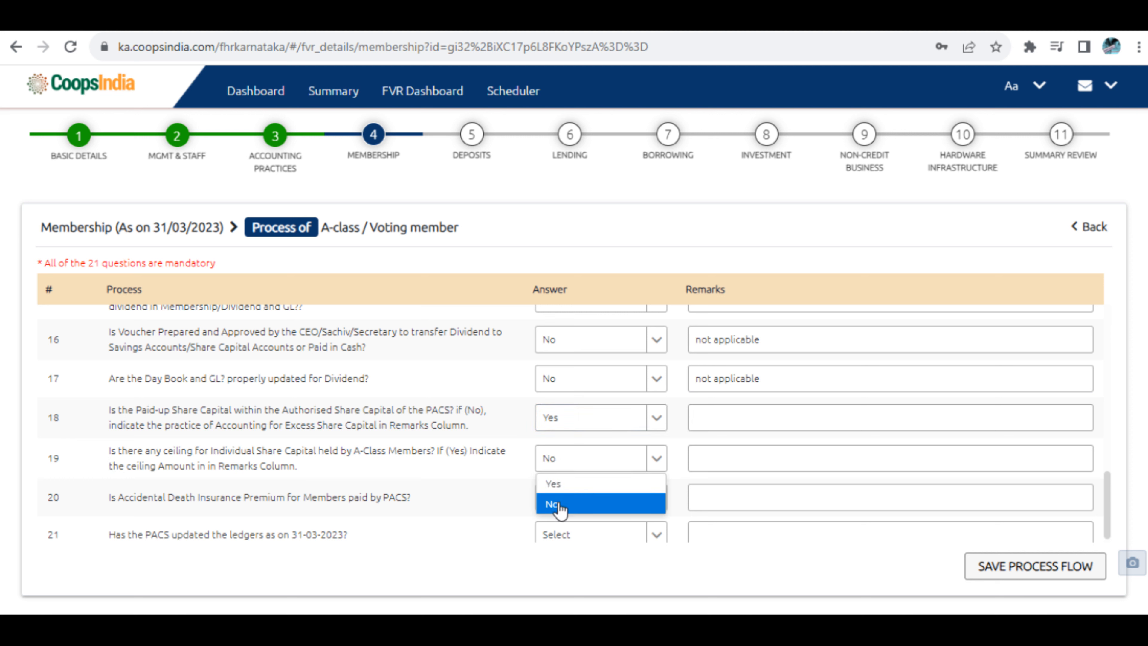
{"action": "left_click", "coordinate": [624, 461]}
{"action": "left_click", "coordinate": [587, 486]}
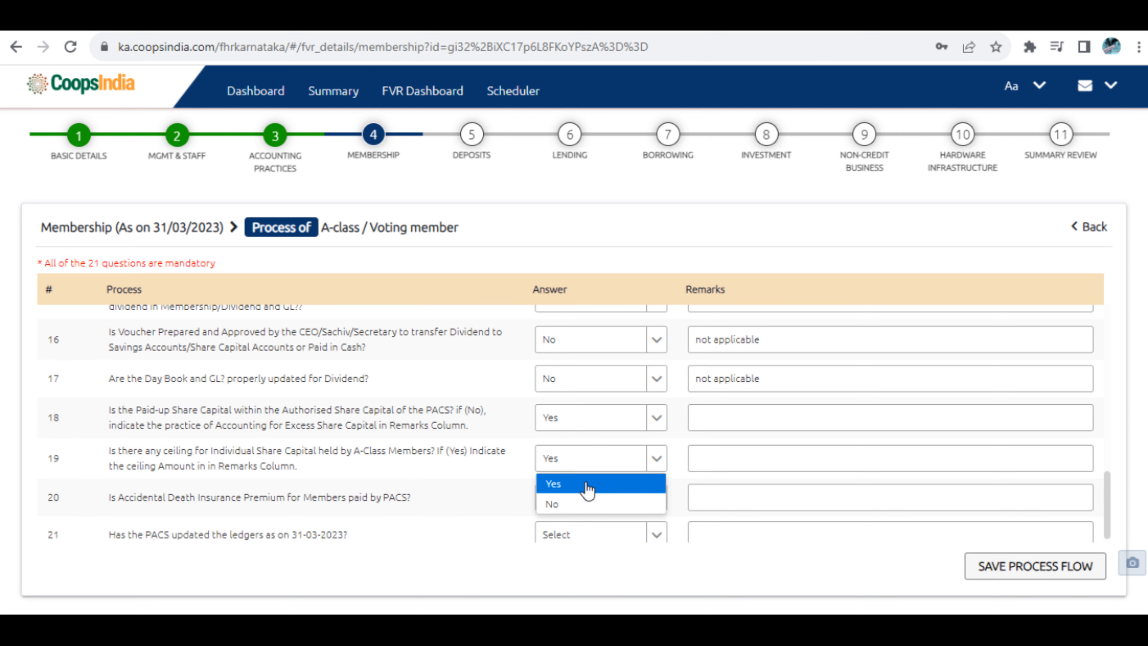
{"action": "left_click", "coordinate": [760, 460]}
{"action": "left_click", "coordinate": [615, 467]}
{"action": "left_click", "coordinate": [559, 504]}
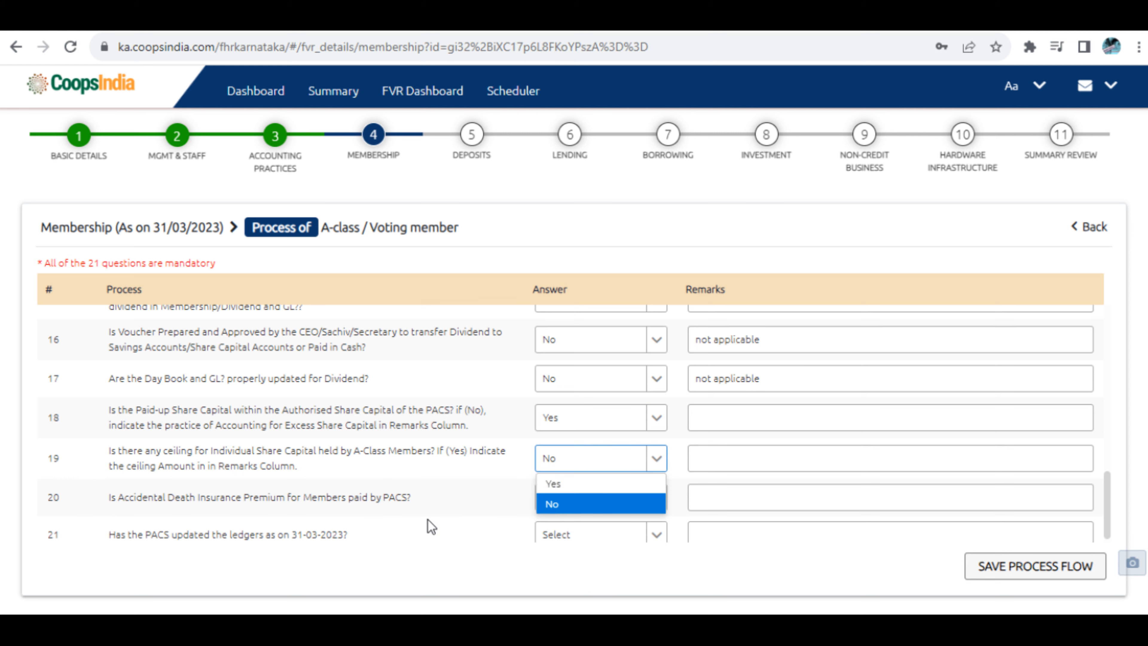
Answer No to question 20 on the PACS paying members' Accidental Death Insurance Premium, and place the cursor in its remarks
{"action": "scroll", "coordinate": [432, 521], "scroll_direction": "down", "scroll_amount": 1}
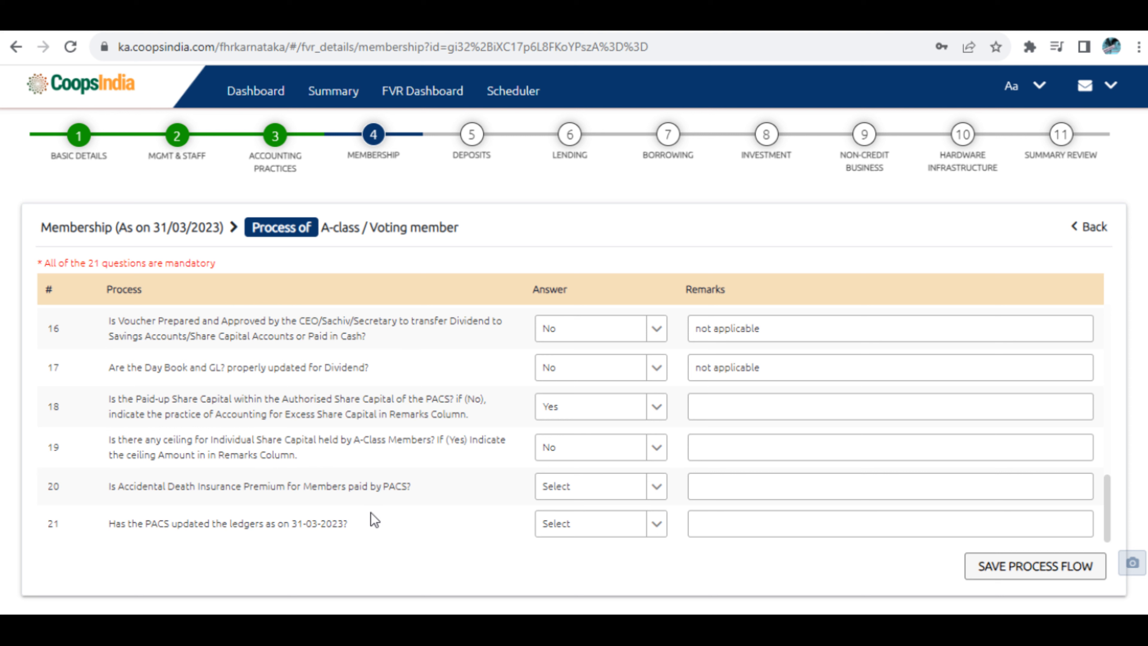
{"action": "left_click_drag", "start_coordinate": [156, 491], "coordinate": [342, 489]}
{"action": "left_click", "coordinate": [595, 496]}
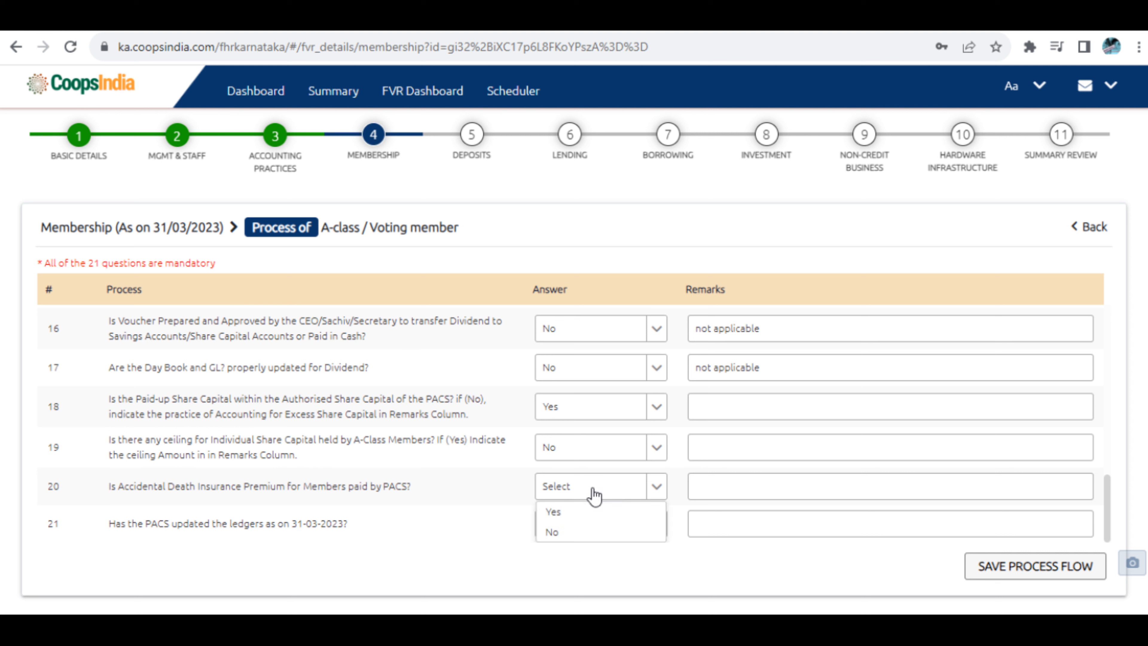
{"action": "left_click", "coordinate": [564, 541]}
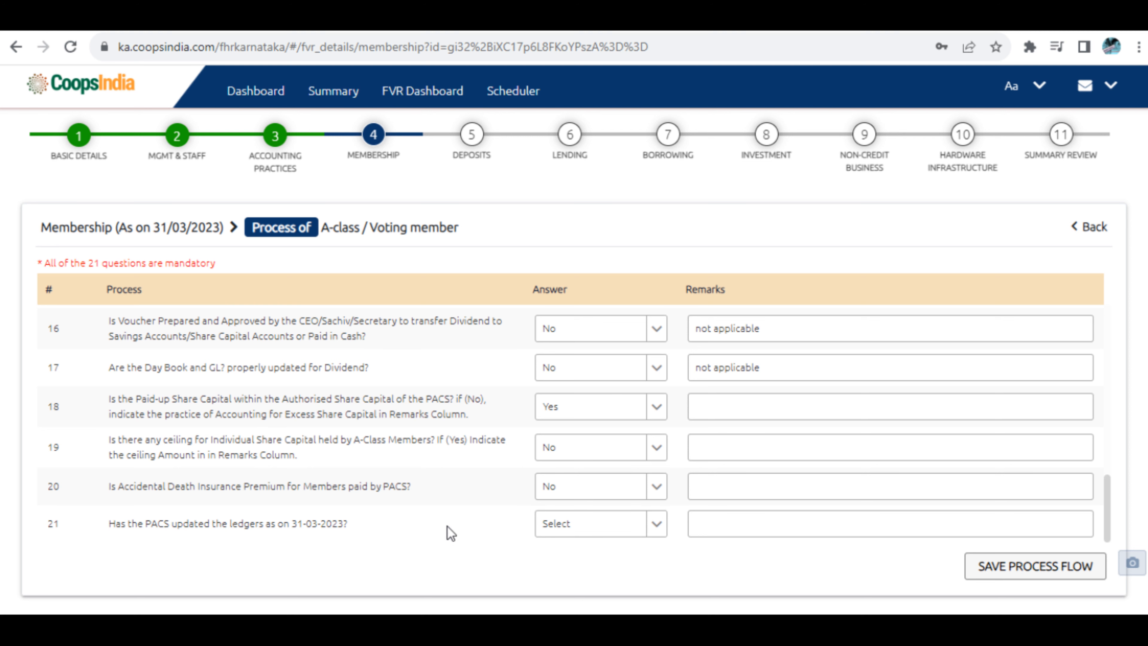
{"action": "scroll", "coordinate": [450, 533], "scroll_direction": "down", "scroll_amount": 2}
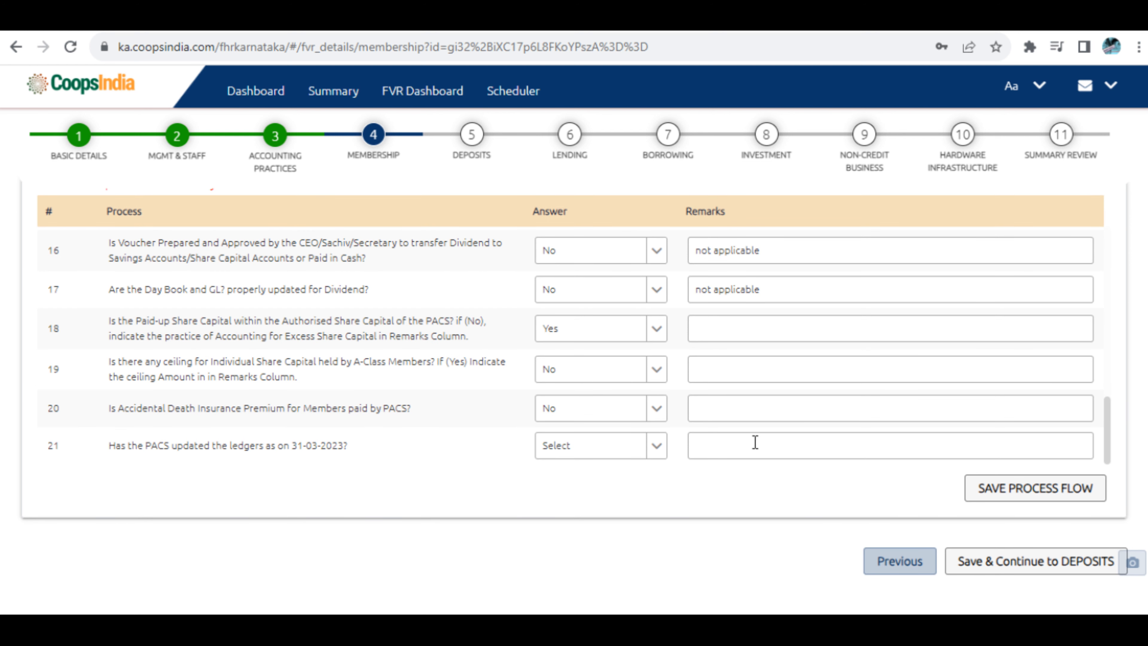
{"action": "left_click", "coordinate": [718, 413]}
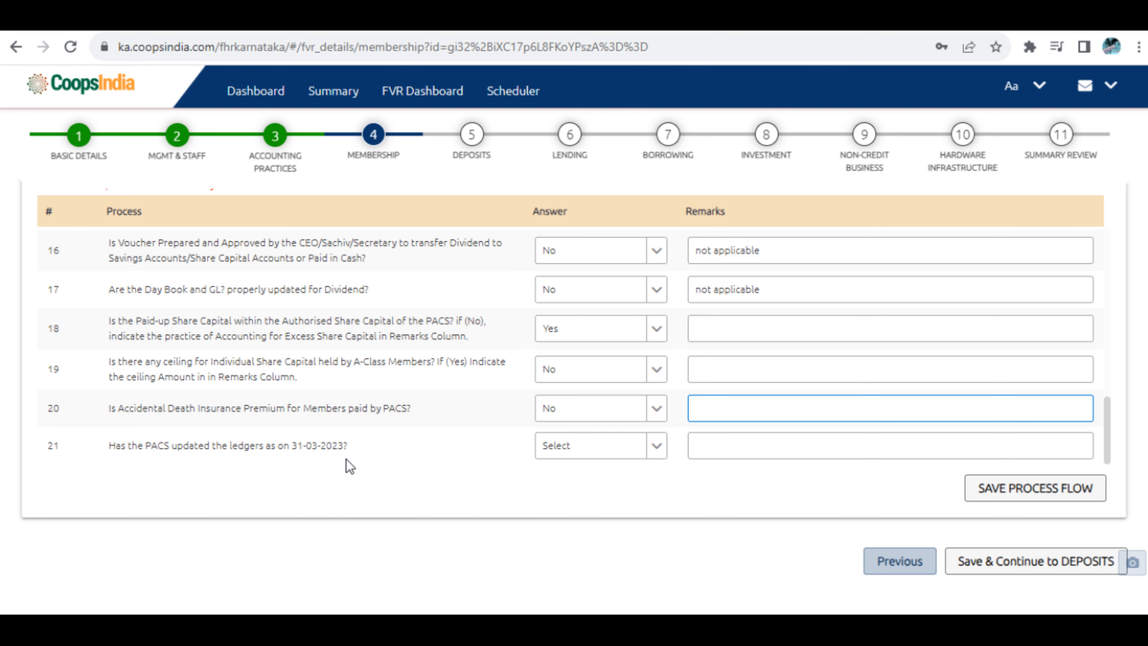
Answer Yes to question 21 on the ledgers being updated as on 31-03-2023, and save the process flow
{"action": "left_click", "coordinate": [608, 450]}
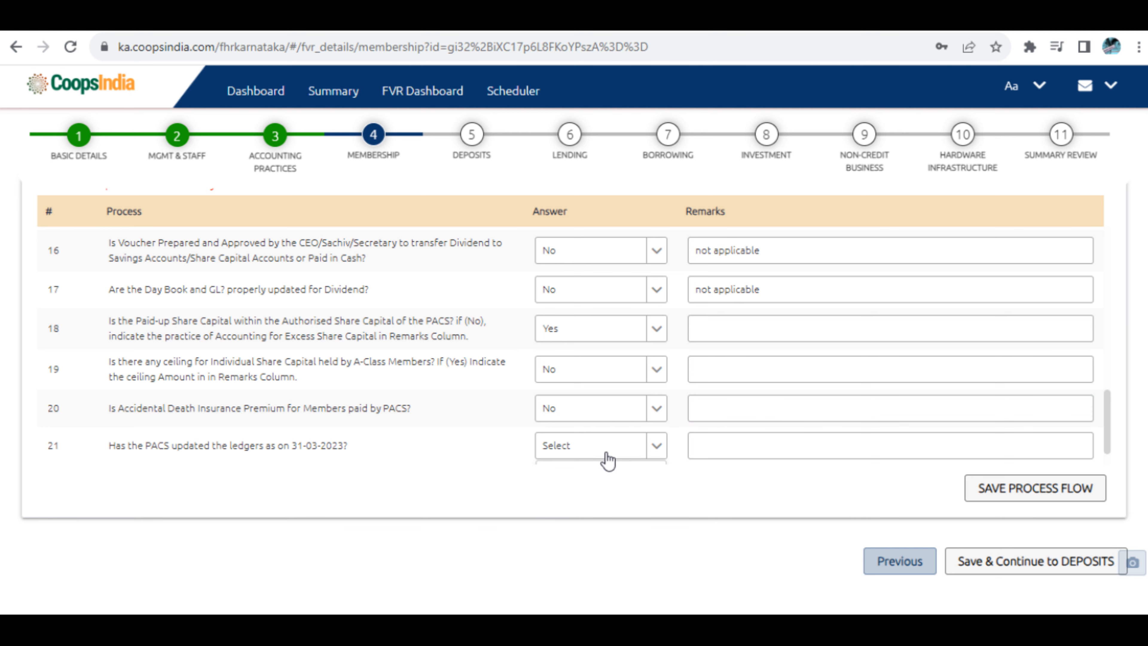
{"action": "left_click", "coordinate": [553, 441]}
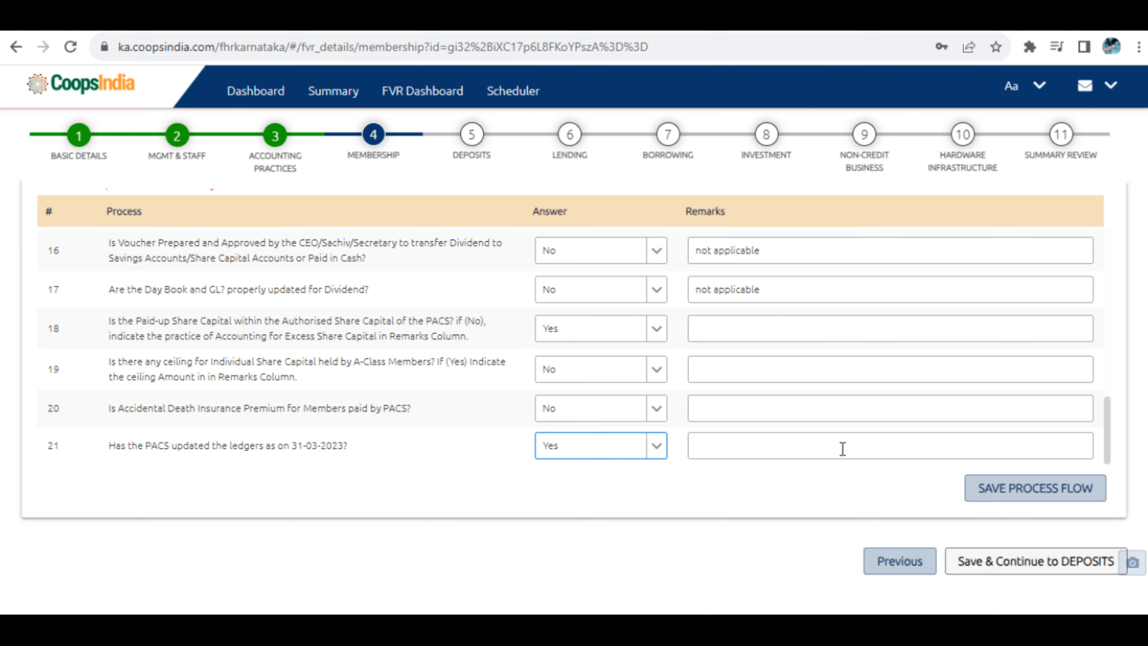
{"action": "scroll", "coordinate": [820, 431], "scroll_direction": "up", "scroll_amount": 12}
{"action": "scroll", "coordinate": [823, 433], "scroll_direction": "down", "scroll_amount": 3}
{"action": "scroll", "coordinate": [823, 432], "scroll_direction": "down", "scroll_amount": 5}
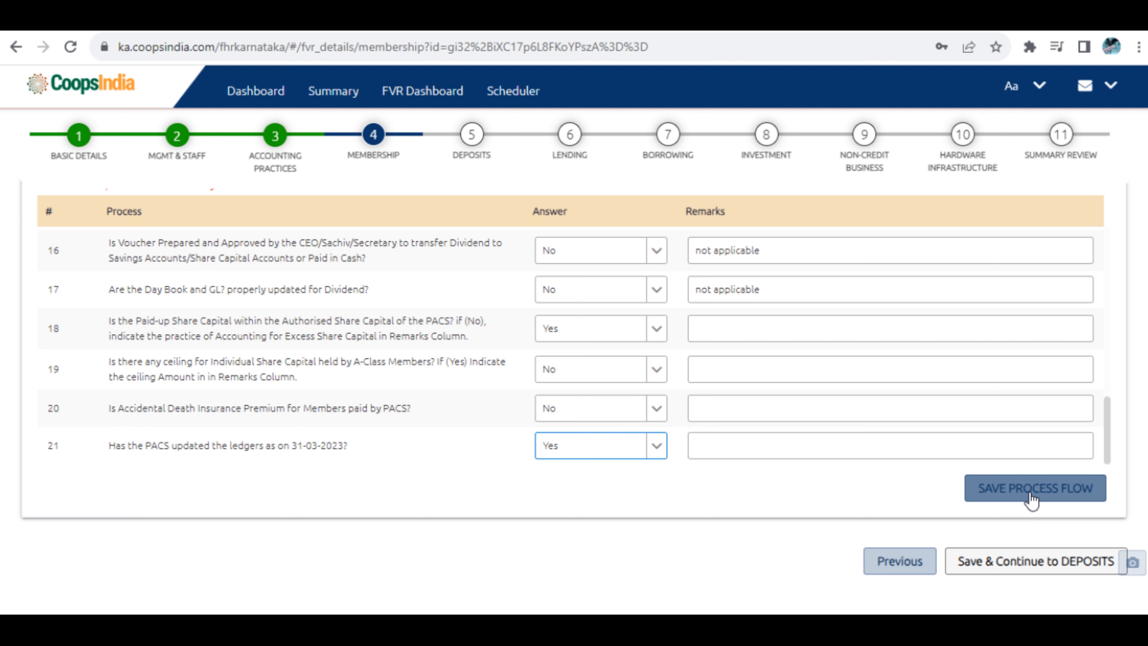
{"action": "left_click", "coordinate": [1032, 499]}
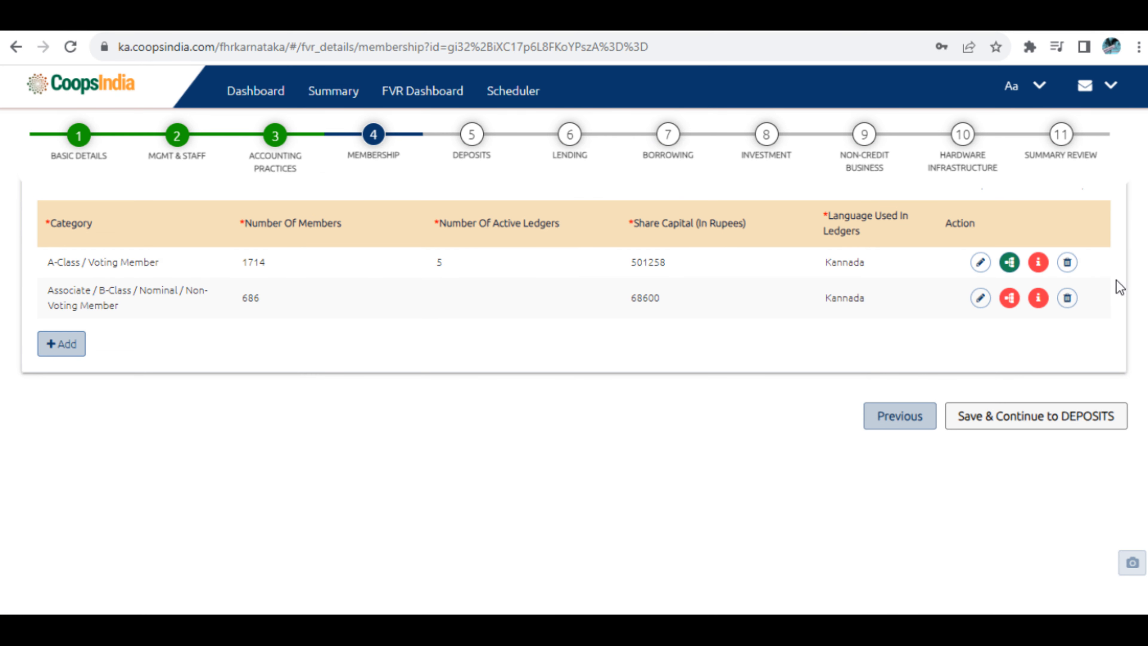
Open the A-class member samples and, in sample record 1, set legibility to Good and mark the membership as unique
{"action": "left_click", "coordinate": [1009, 262]}
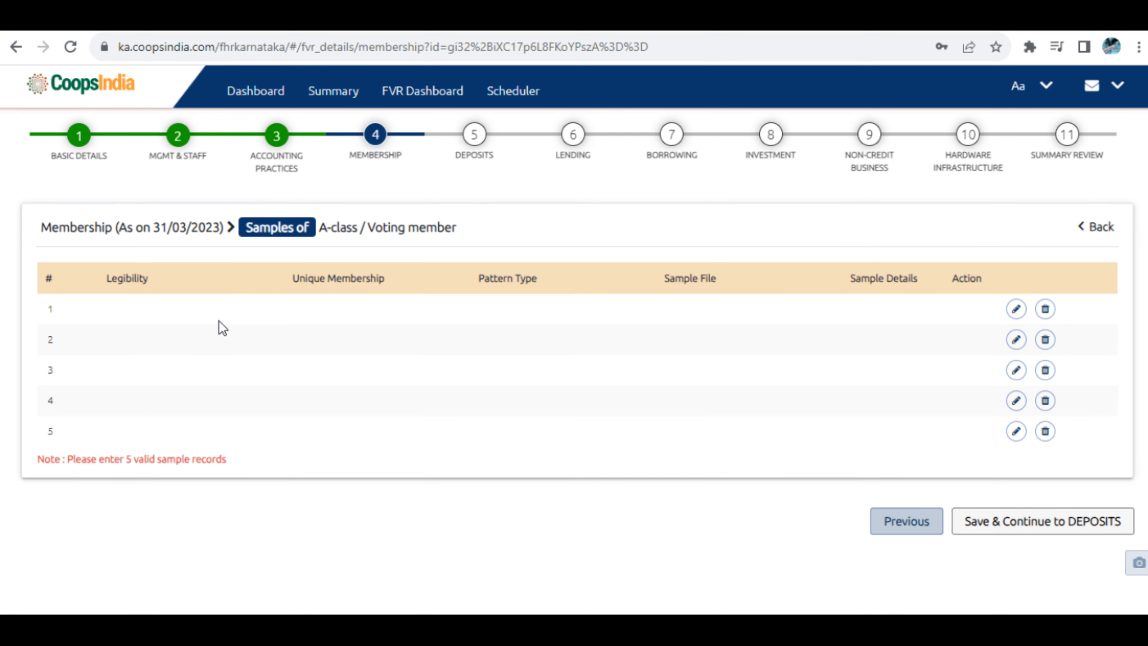
{"action": "left_click", "coordinate": [1016, 309]}
{"action": "left_click", "coordinate": [154, 317]}
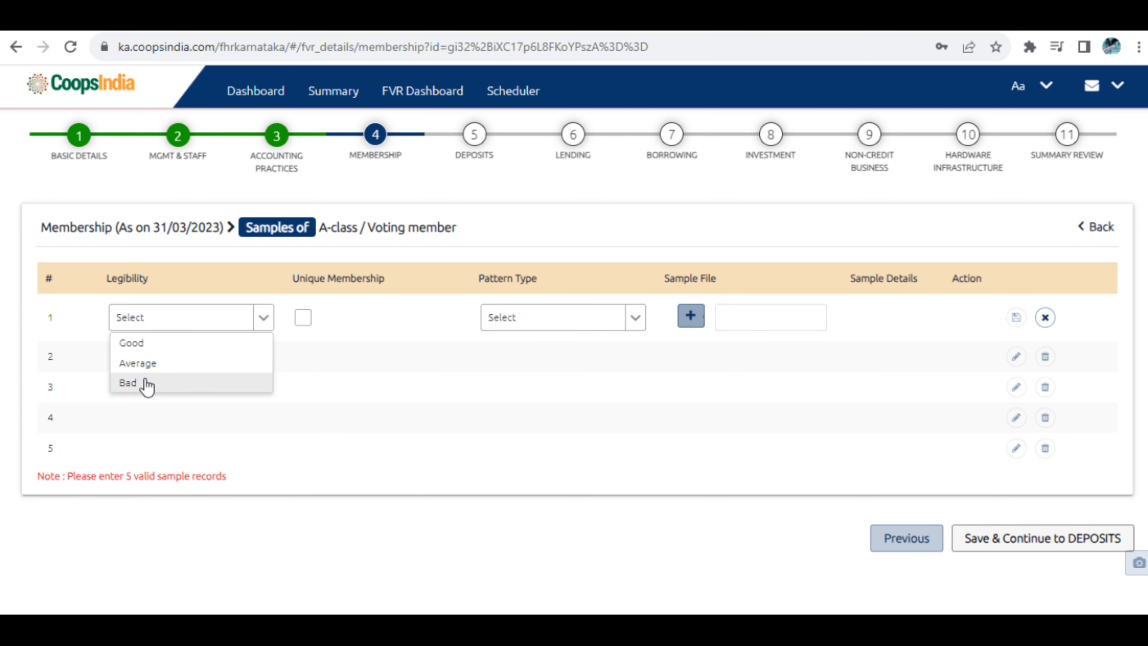
{"action": "left_click", "coordinate": [130, 344]}
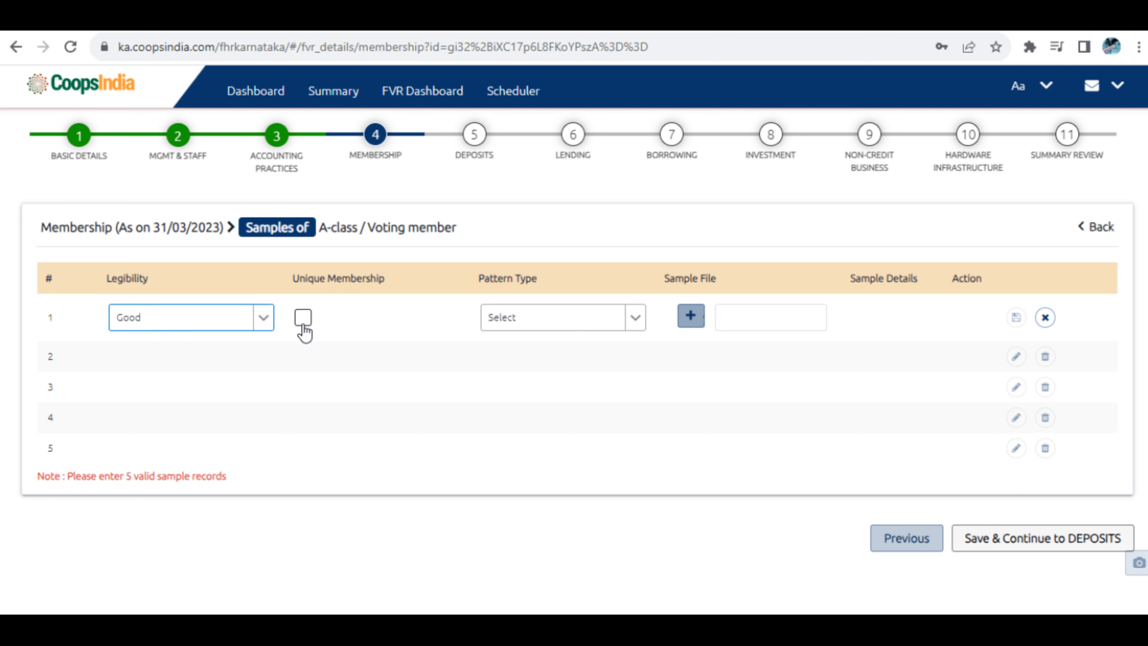
{"action": "left_click", "coordinate": [303, 322]}
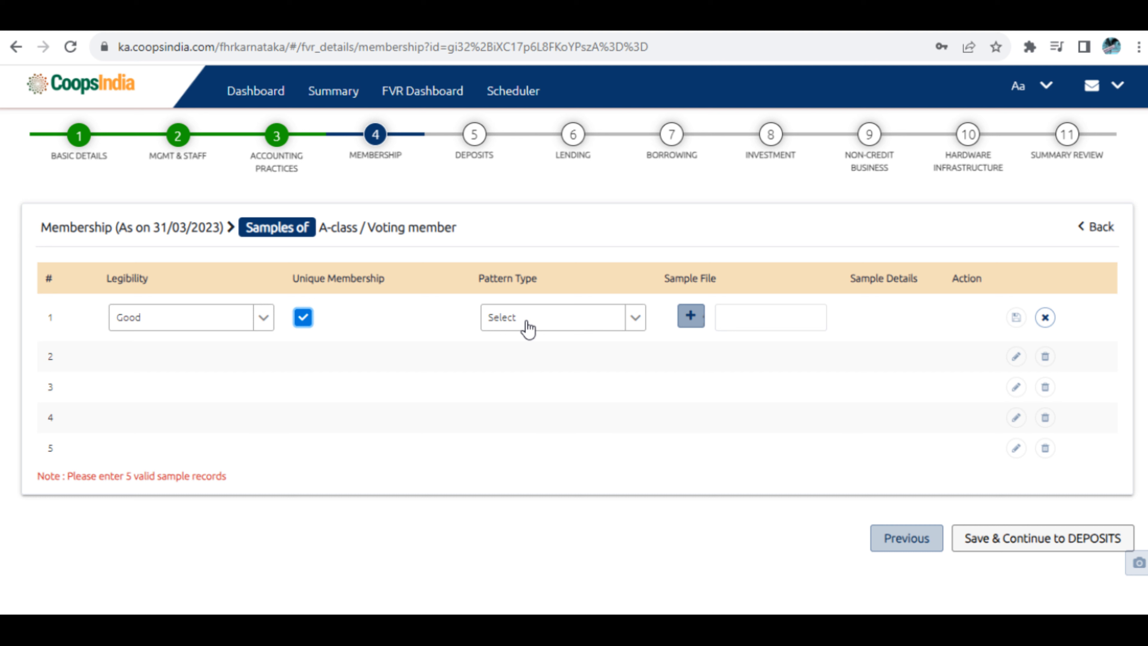
Set sample 1's pattern type to Alphanumeric, attach WhatsApp Image 2023-09-21 at 2.03.08 PM.jpeg as its sample file, and save the record
{"action": "left_click", "coordinate": [528, 328]}
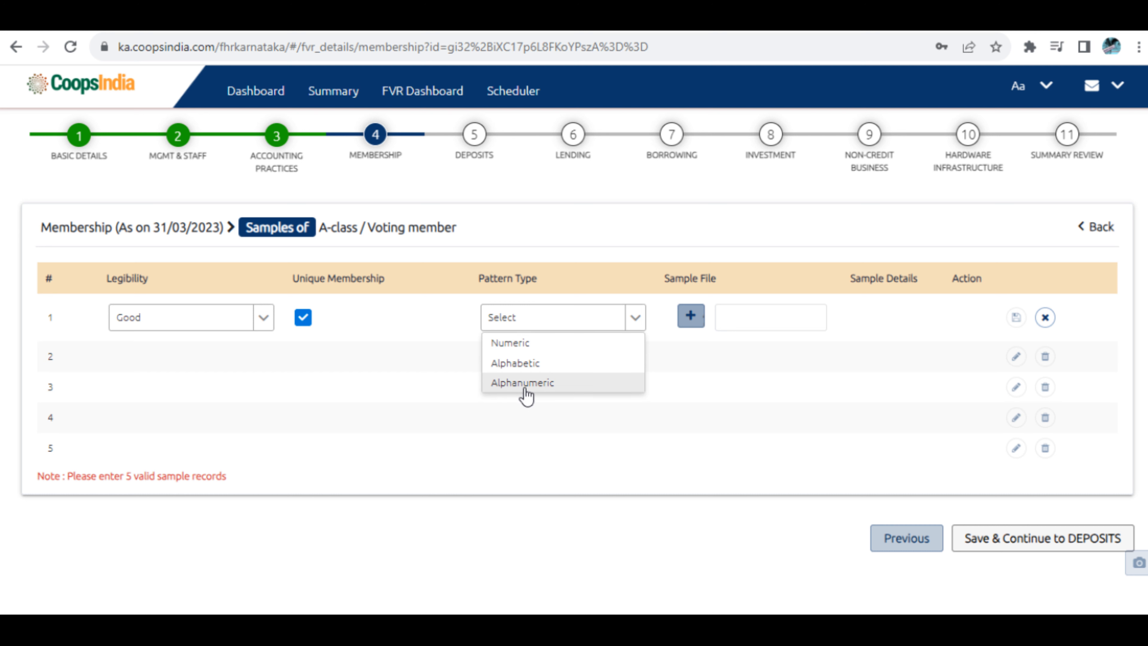
{"action": "left_click", "coordinate": [521, 388]}
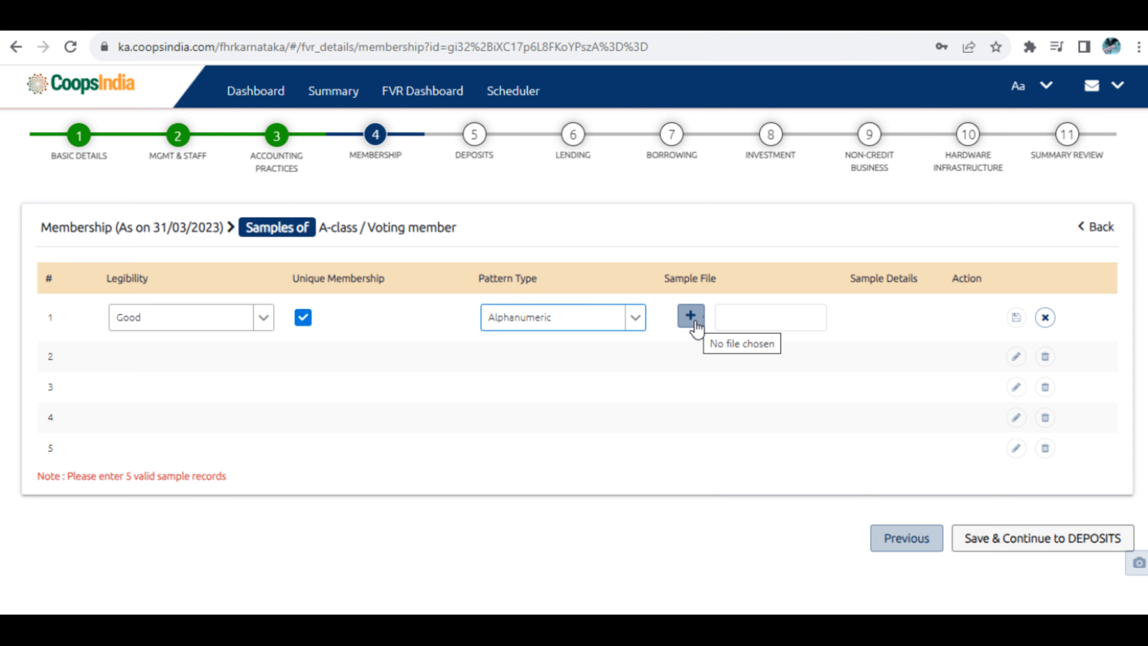
{"action": "left_click", "coordinate": [692, 319]}
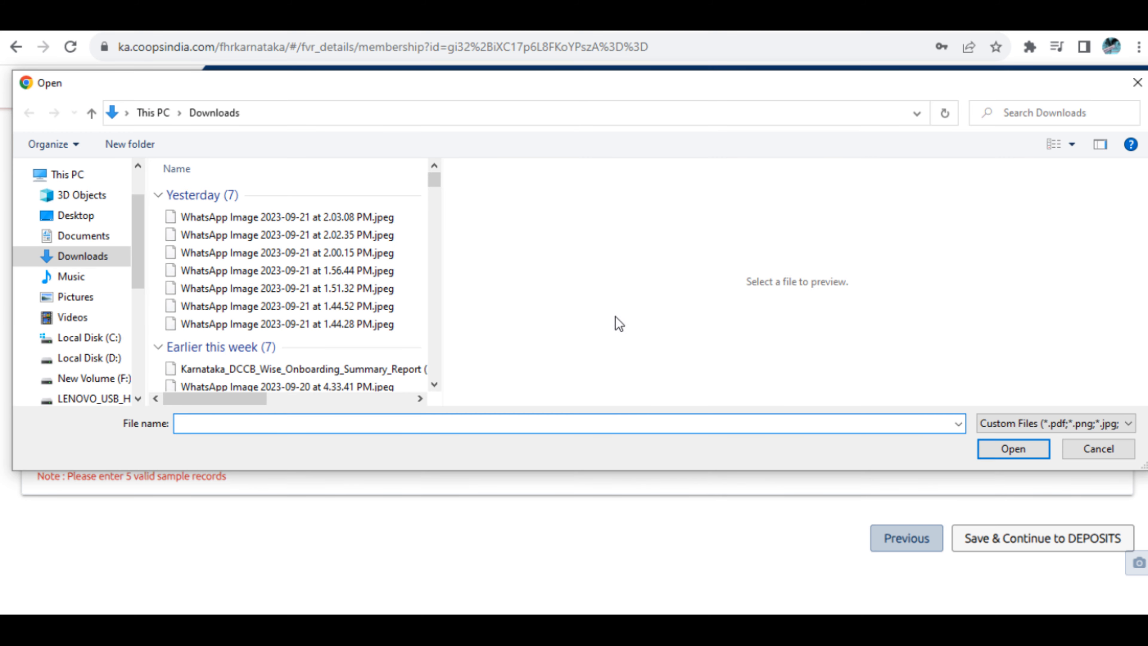
{"action": "double_click", "coordinate": [257, 217]}
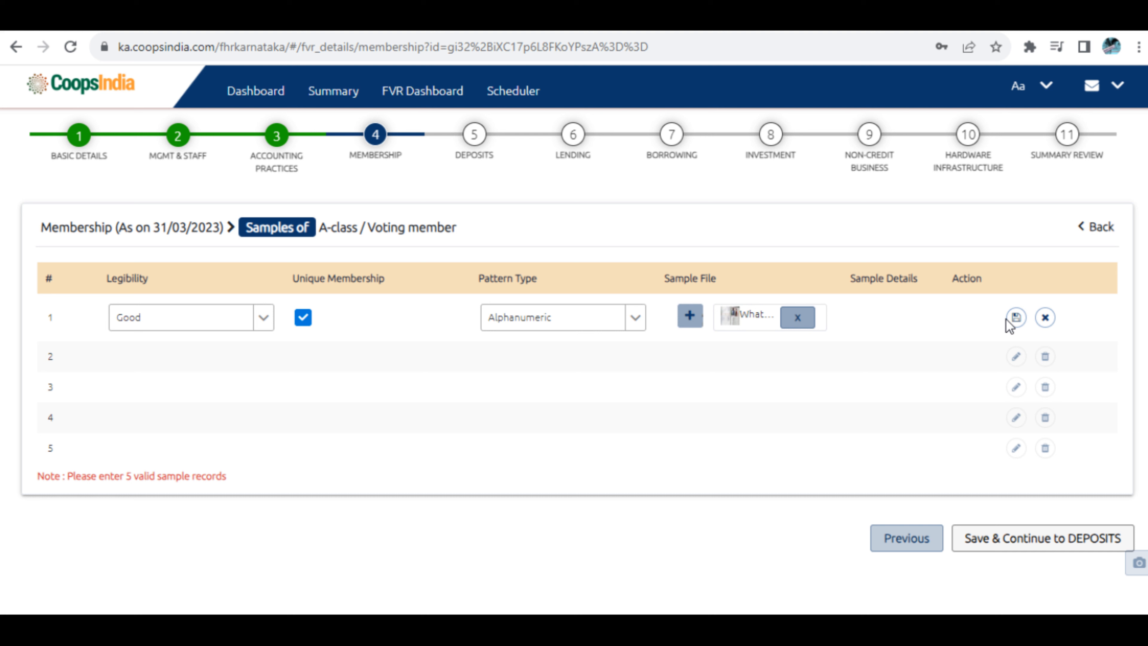
{"action": "left_click", "coordinate": [1016, 318]}
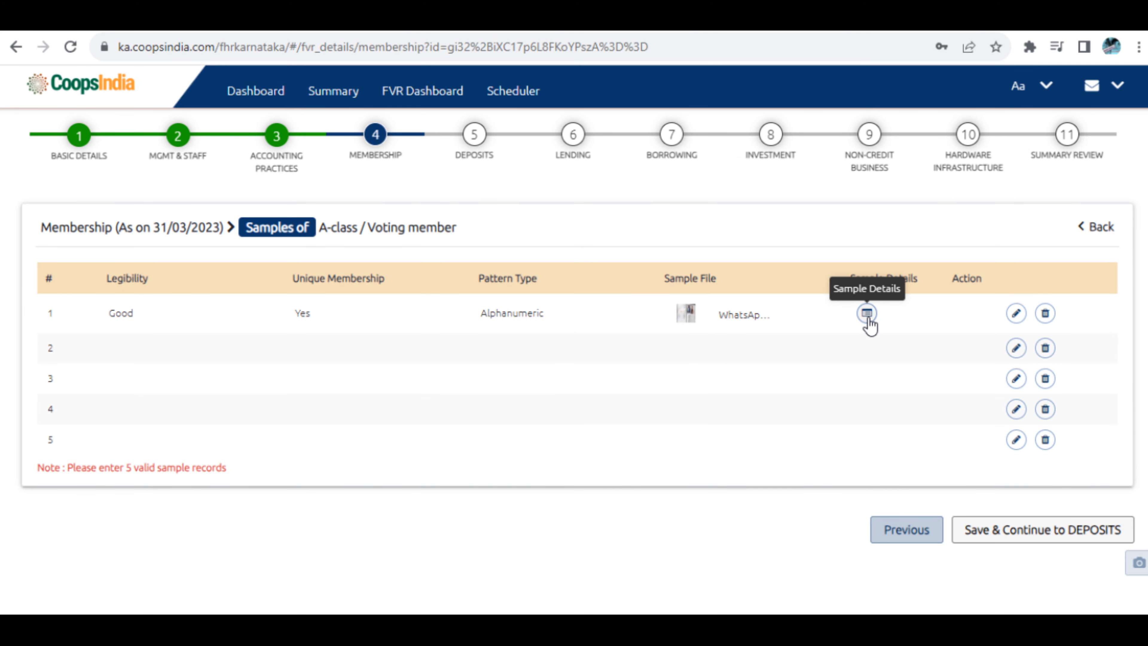
Open sample 1's details, enter the admission number and set the admission date to 01/Jan/2021
{"action": "left_click", "coordinate": [867, 314]}
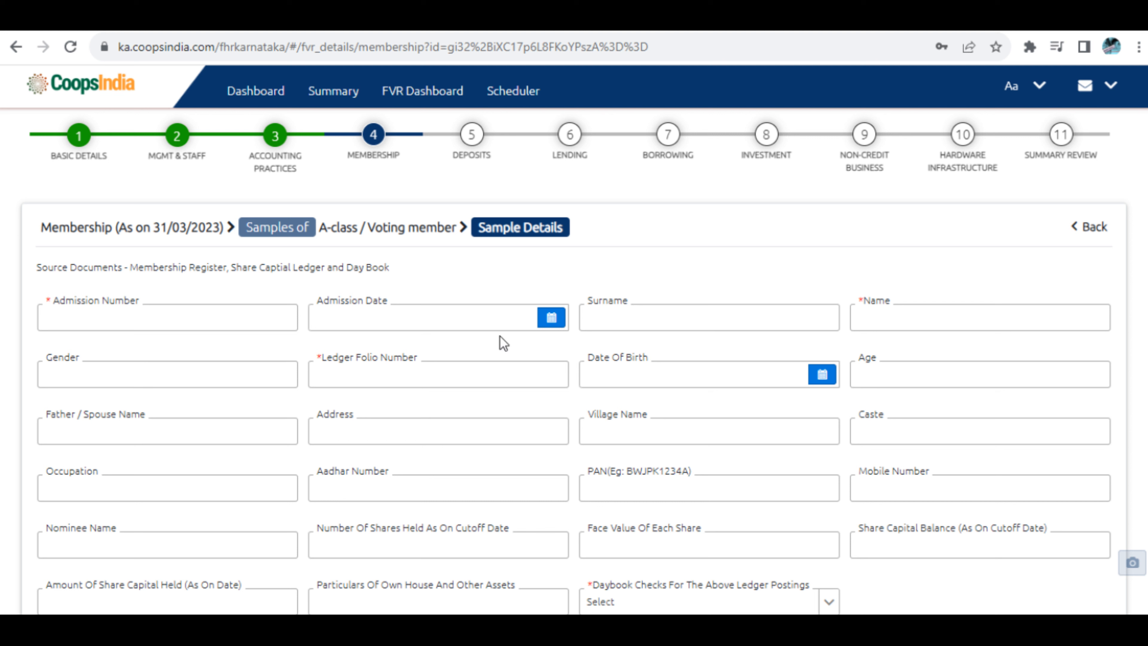
{"action": "left_click", "coordinate": [114, 318]}
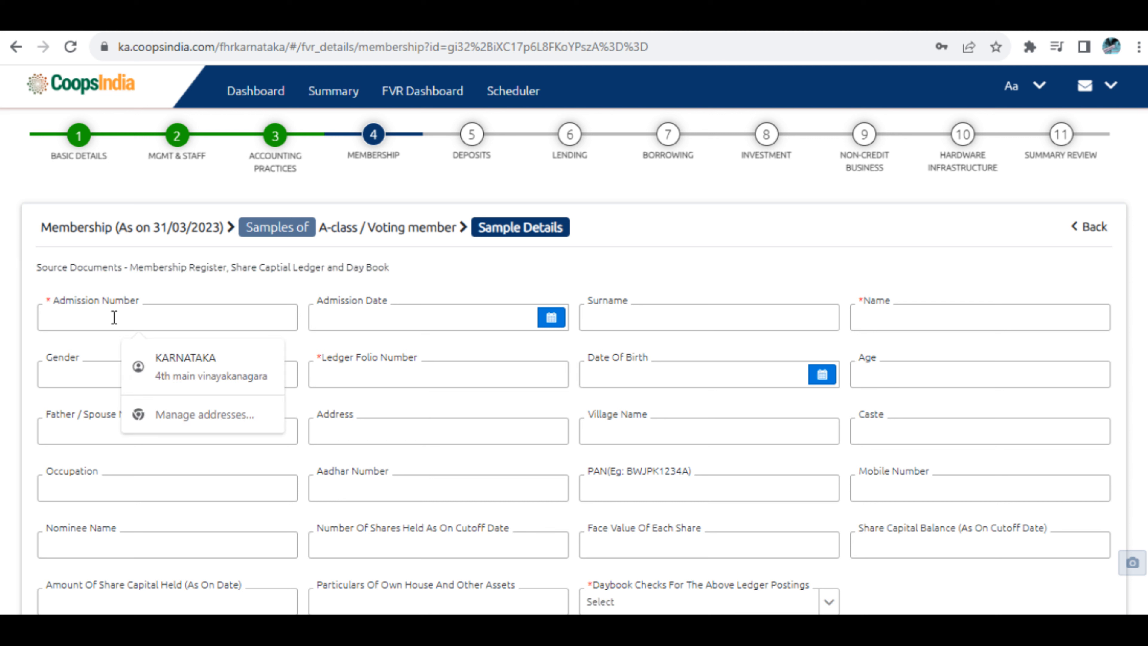
{"action": "type", "text": "1"}
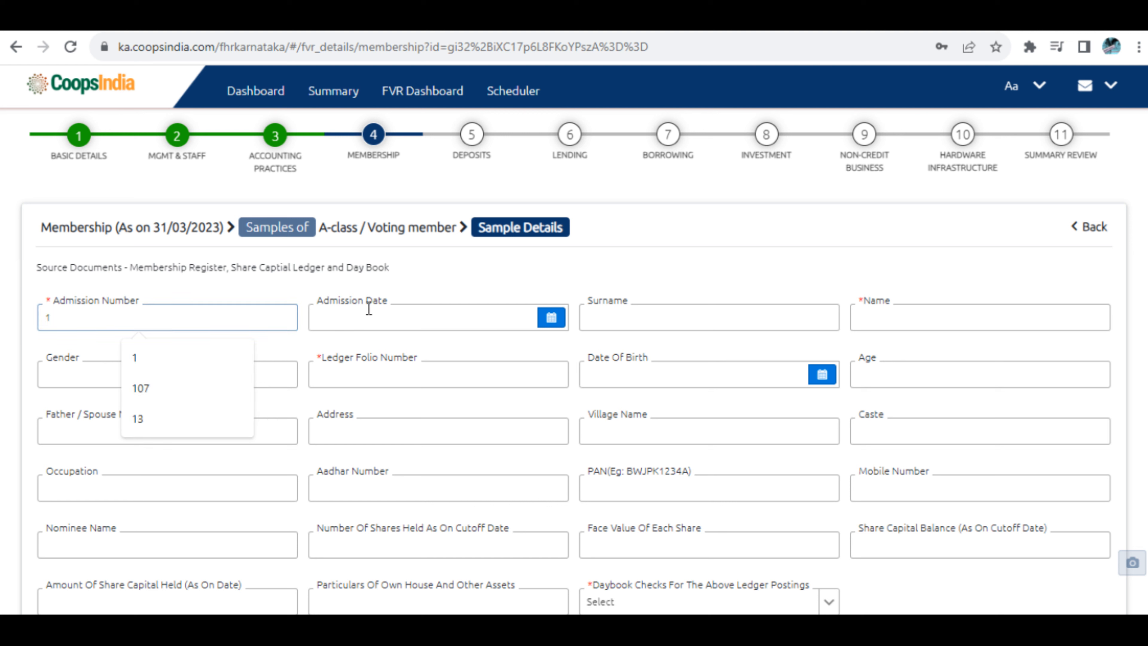
{"action": "left_click", "coordinate": [551, 318]}
{"action": "left_click", "coordinate": [472, 351]}
{"action": "type", "text": "2021"}
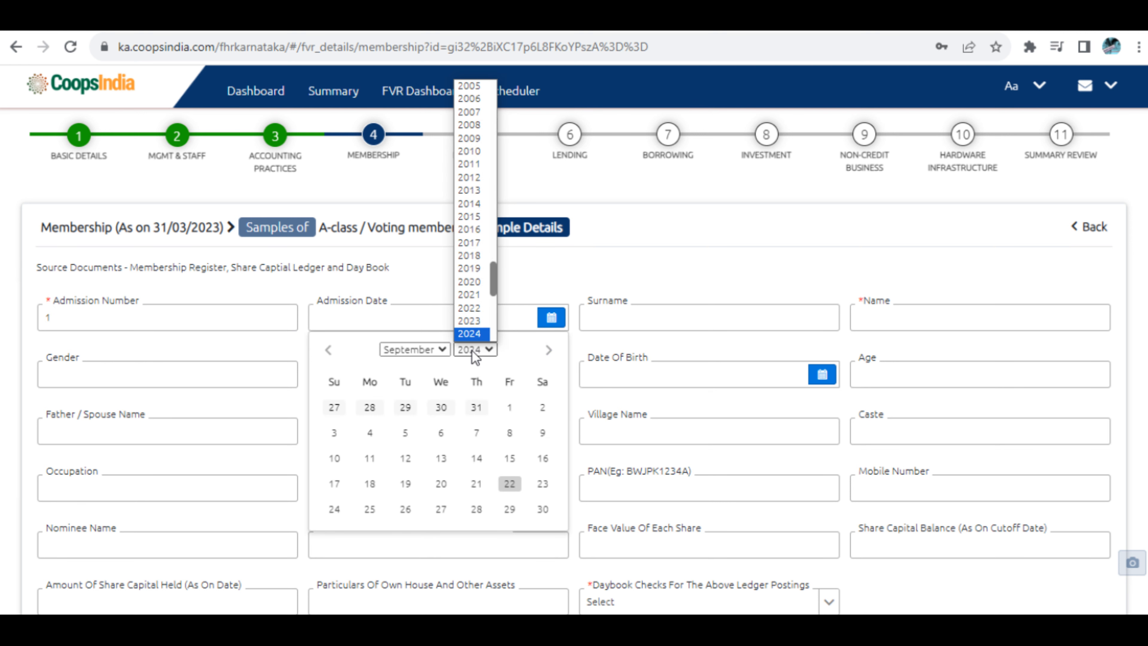
{"action": "left_click", "coordinate": [427, 354]}
{"action": "left_click", "coordinate": [425, 362]}
{"action": "left_click", "coordinate": [510, 407]}
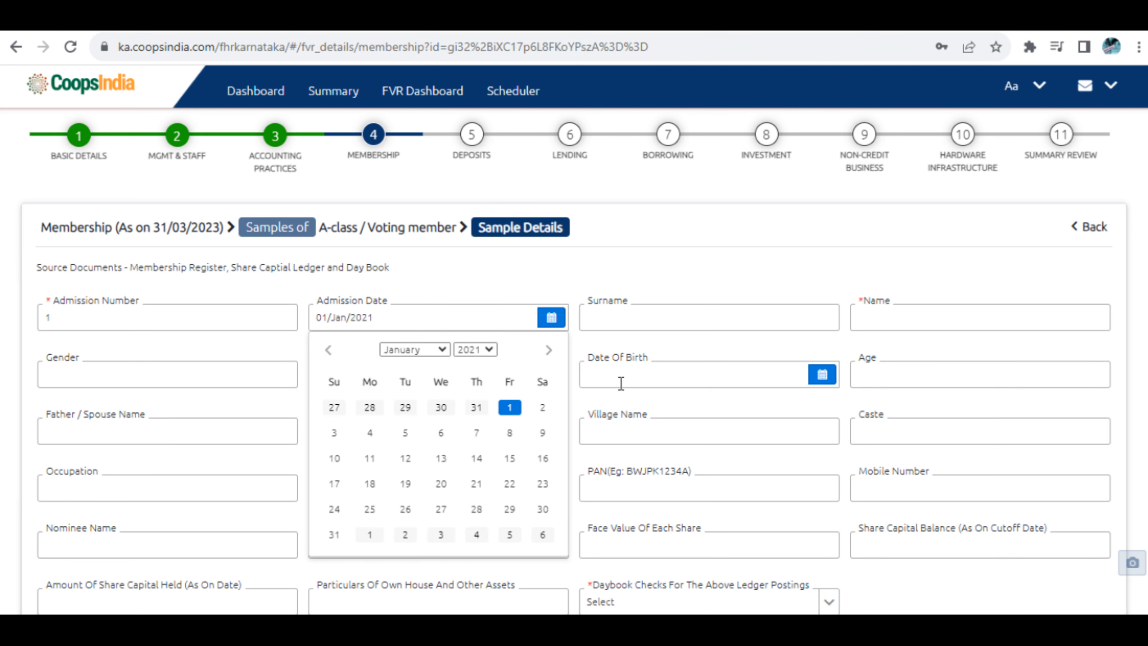
Enter a placeholder for the member's name in the mandatory name field
{"action": "left_click", "coordinate": [882, 317]}
{"action": "type", "text": "Jaga"}
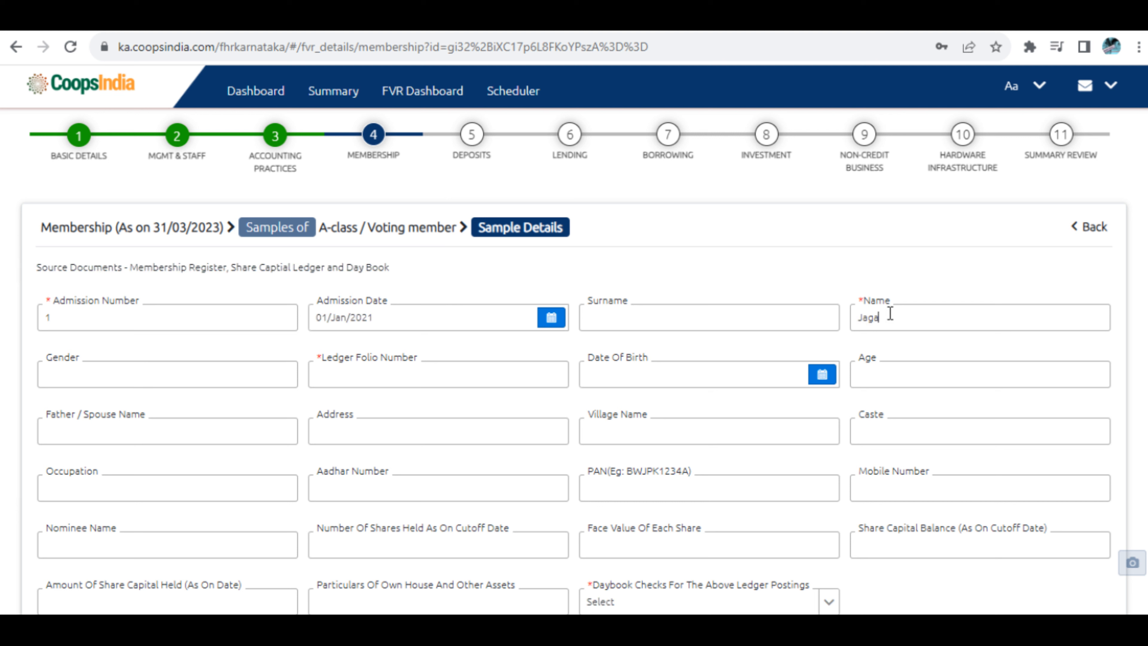
{"action": "key", "text": "BackSpace"}
{"action": "key", "text": "BackSpace"}
{"action": "key", "text": "BackSpace"}
{"action": "key", "text": "BackSpace"}
{"action": "type", "text": "Xyz"}
Enter Male as the member's gender and fill in the ledger folio number
{"action": "left_click", "coordinate": [225, 375]}
{"action": "type", "text": "Male"}
{"action": "left_click", "coordinate": [437, 377]}
{"action": "type", "text": "1/1"}
Fill in the member's date of birth and enter 00 as the age
{"action": "left_click", "coordinate": [827, 381]}
{"action": "left_click", "coordinate": [751, 409]}
{"action": "key", "text": "1"}
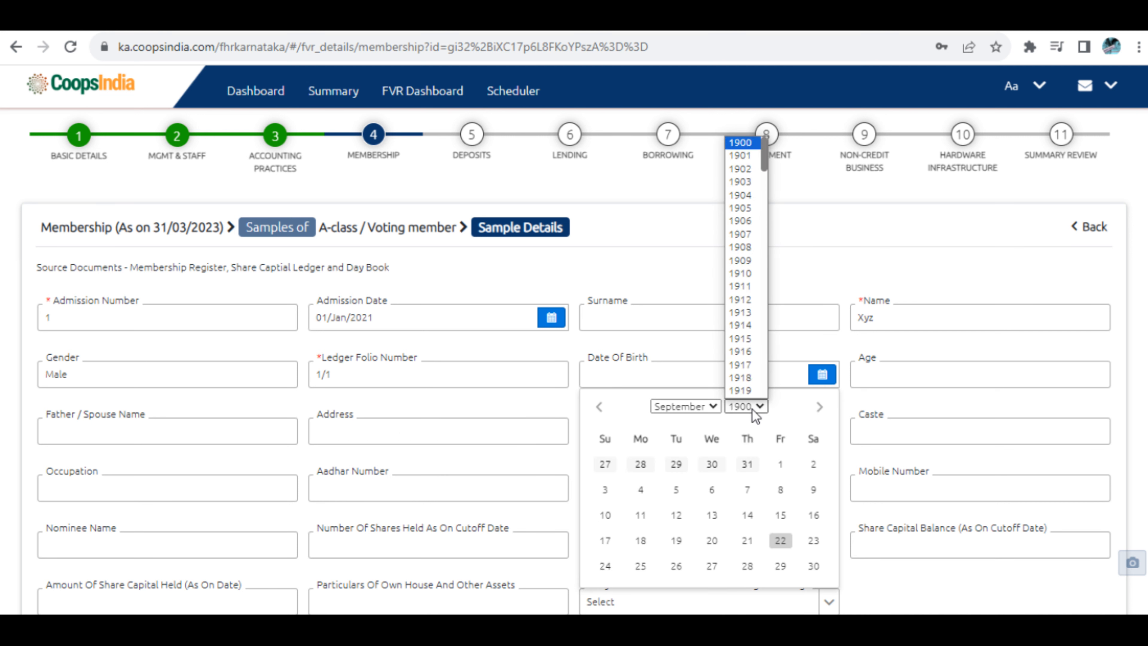
{"action": "key", "text": "Return"}
{"action": "left_click", "coordinate": [711, 489]}
{"action": "left_click", "coordinate": [950, 375]}
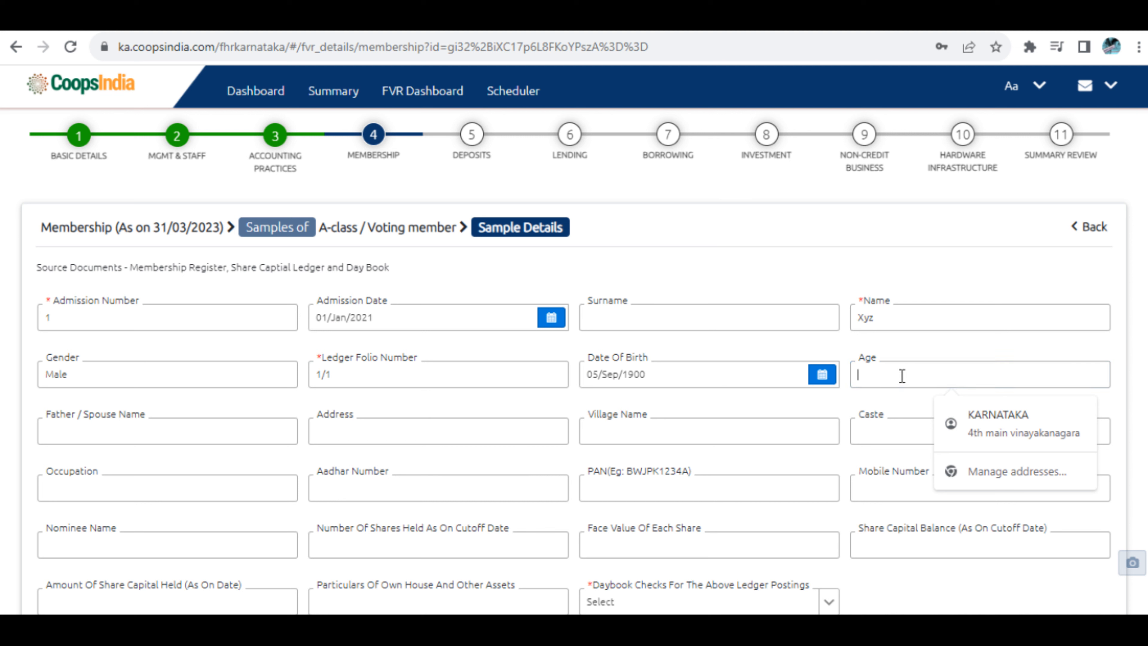
{"action": "type", "text": "00"}
Enter S/O for the father or spouse name and Farer as the occupation, leaving address, village and caste blank
{"action": "left_click", "coordinate": [211, 433]}
{"action": "type", "text": "S/O"}
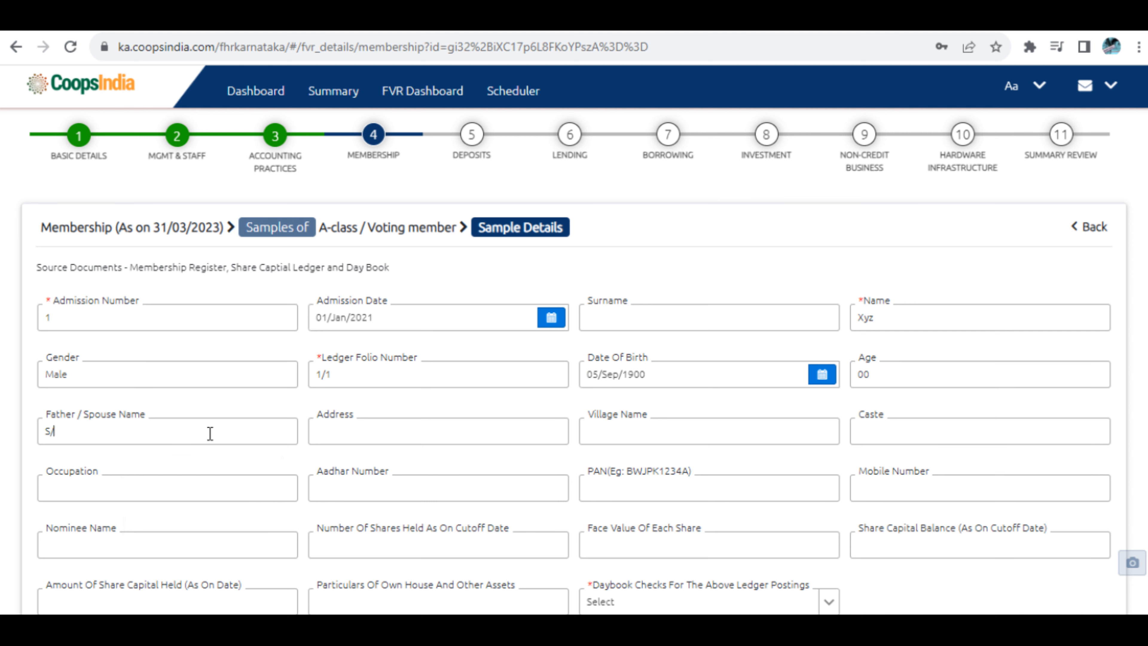
{"action": "key", "text": "Tab"}
{"action": "key", "text": "Tab"}
{"action": "key", "text": "Tab"}
{"action": "key", "text": "Tab"}
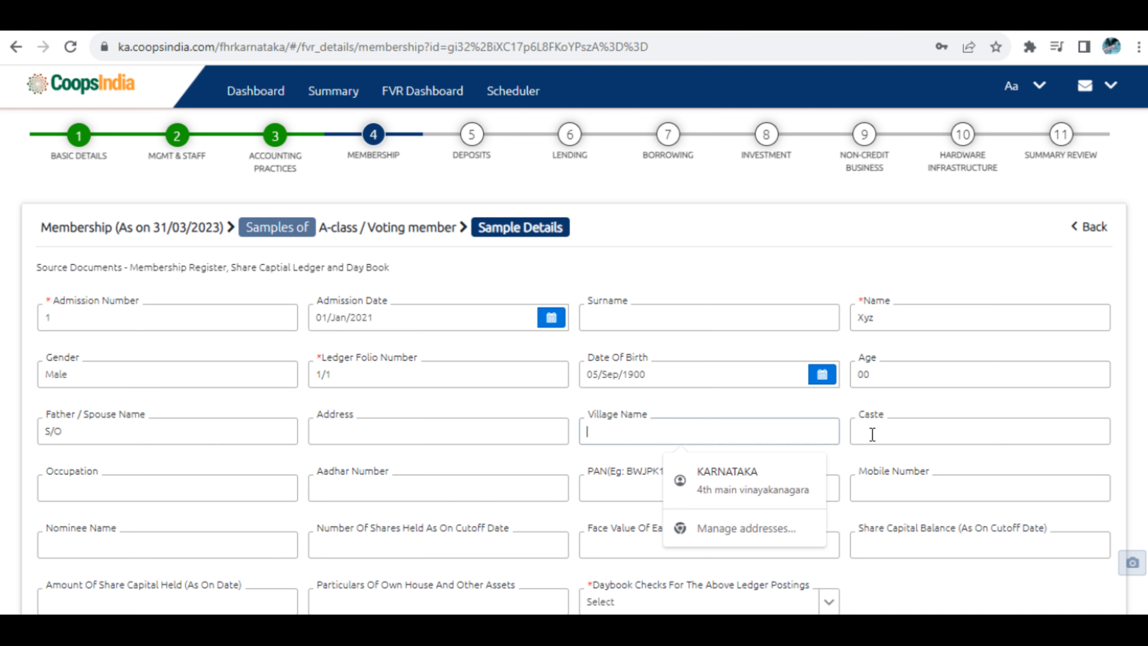
{"action": "type", "text": "Farem"}
{"action": "key", "text": "BackSpace"}
{"action": "key", "text": "BackSpace"}
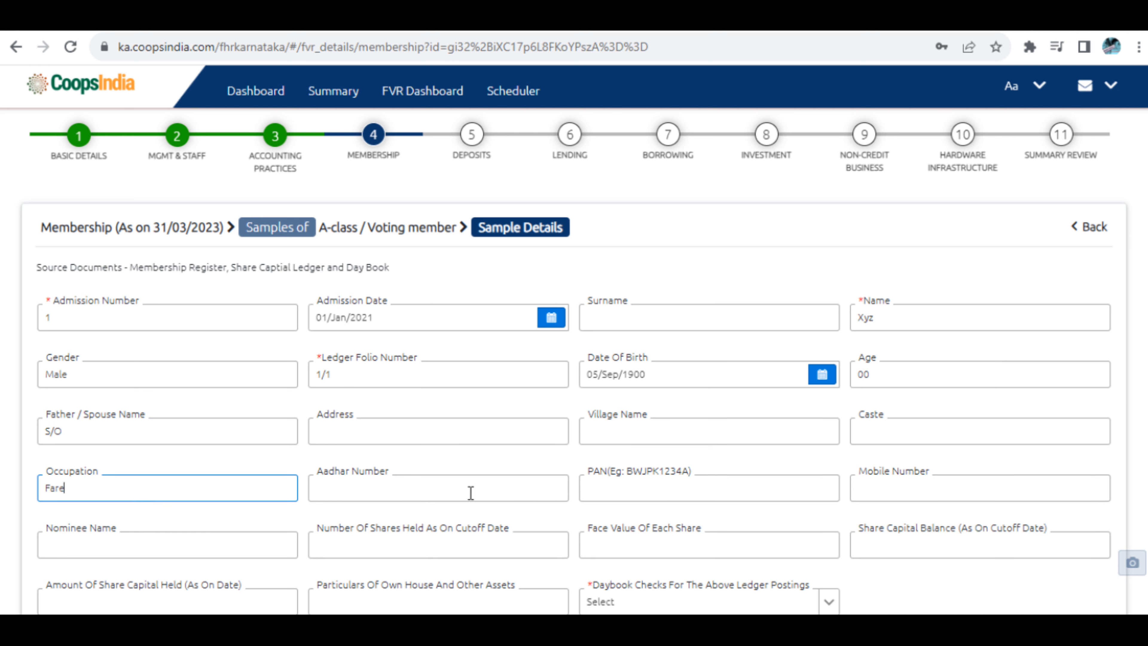
{"action": "type", "text": "er"}
Fill in the nominee's name, leaving the Aadhar, PAN and mobile numbers blank
{"action": "left_click", "coordinate": [377, 551]}
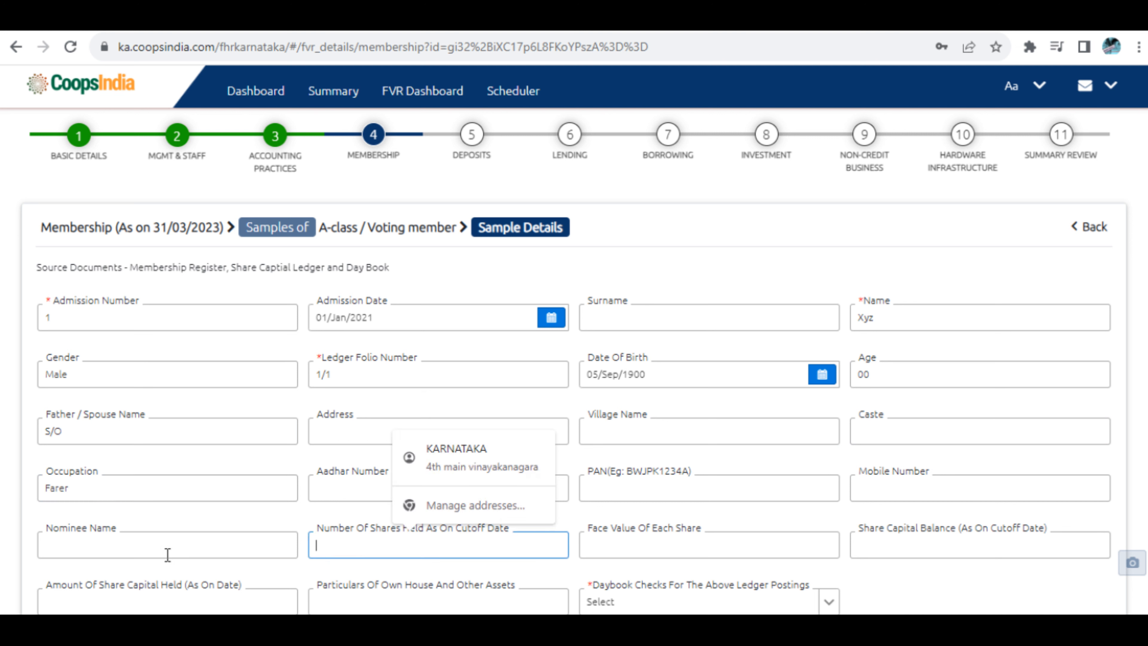
{"action": "left_click", "coordinate": [285, 551]}
{"action": "type", "text": "Xyz"}
Enter 10 shares held as on the cutoff date with a face value of 100 each
{"action": "left_click", "coordinate": [377, 547]}
{"action": "left_click", "coordinate": [918, 549]}
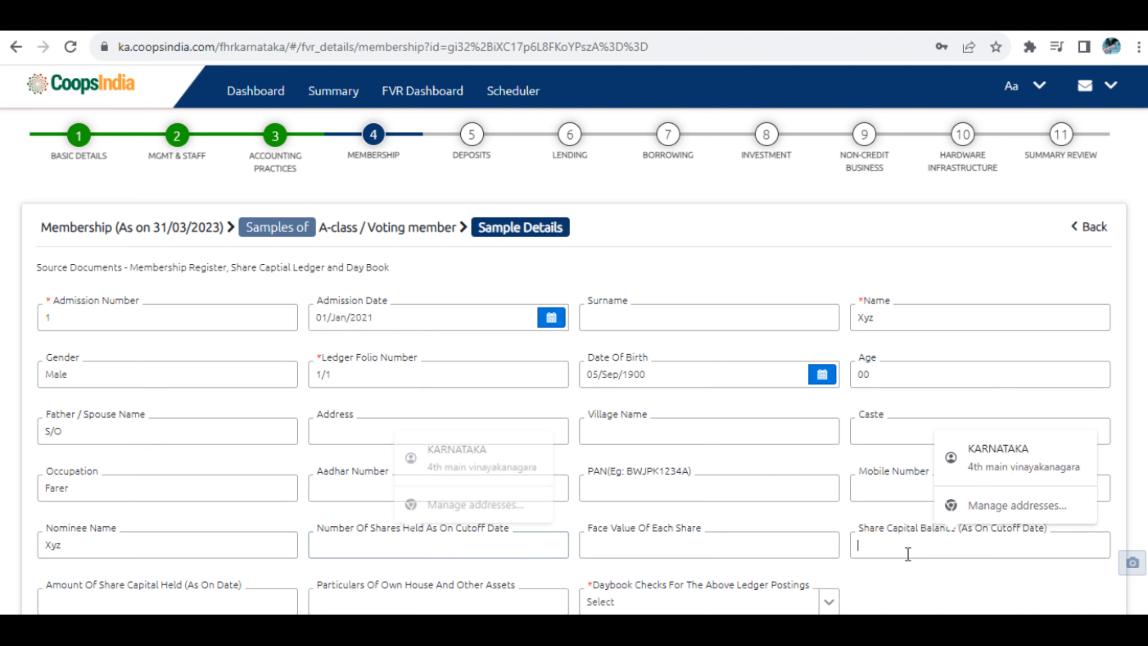
{"action": "left_click", "coordinate": [417, 543]}
{"action": "scroll", "coordinate": [746, 488], "scroll_direction": "down", "scroll_amount": 2}
{"action": "type", "text": "10"}
{"action": "left_click", "coordinate": [621, 464]}
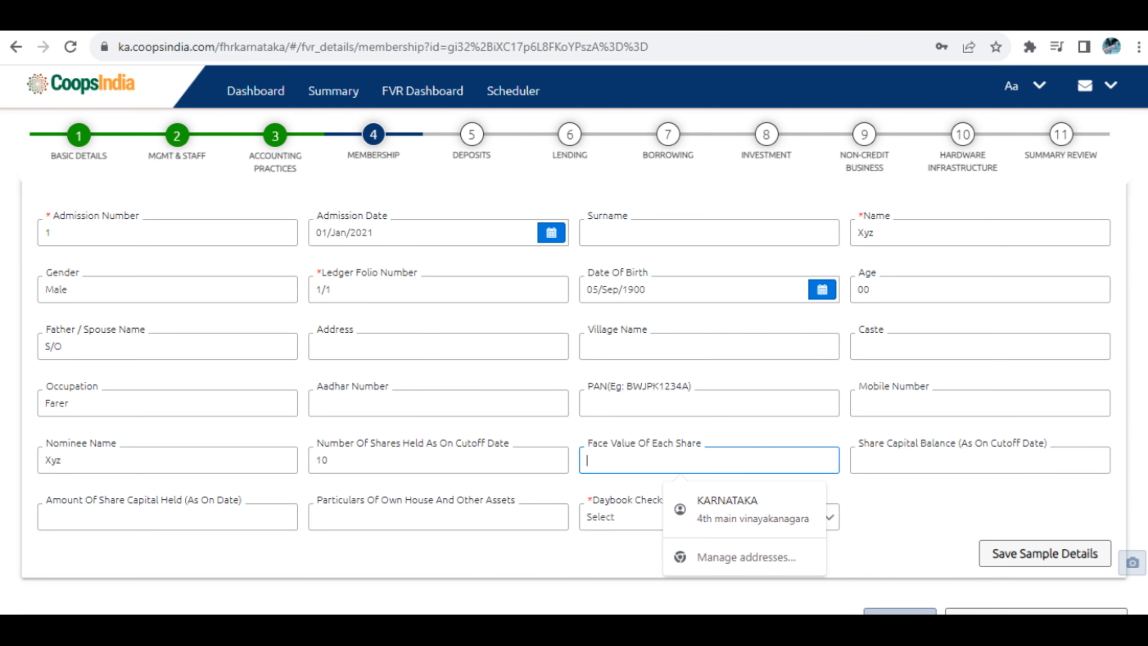
{"action": "type", "text": "100"}
Enter 1000 both as the share capital balance on the cutoff date and as the amount of share capital held as on date
{"action": "left_click", "coordinate": [914, 465]}
{"action": "type", "text": "1000"}
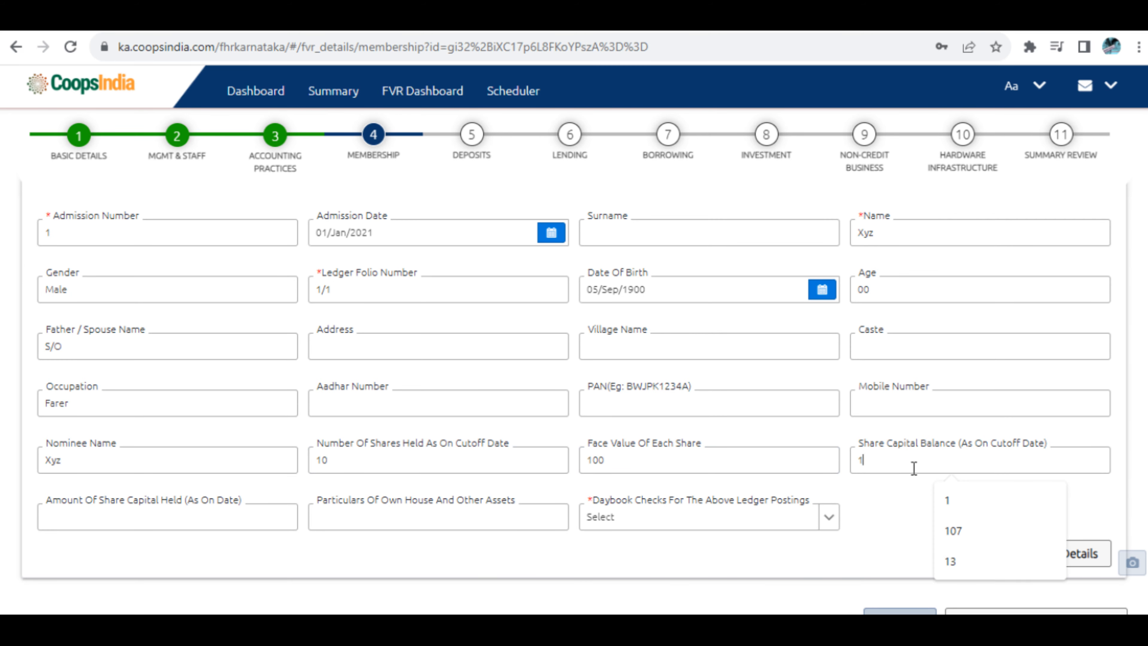
{"action": "left_click", "coordinate": [108, 525]}
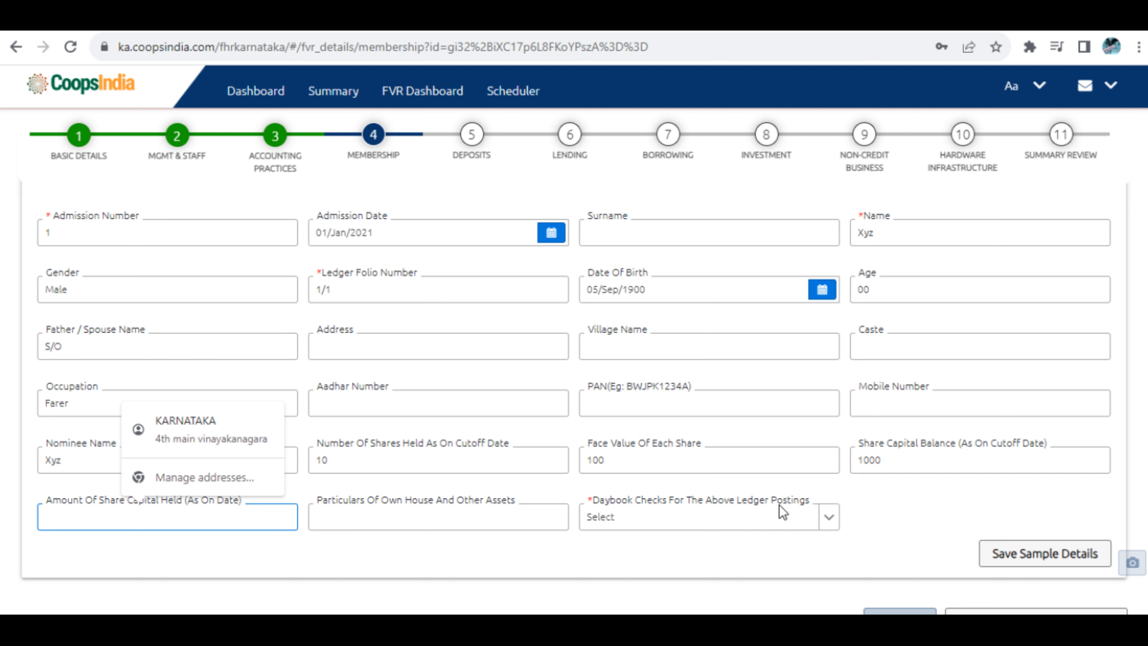
{"action": "left_click", "coordinate": [909, 471]}
{"action": "type", "text": "1000"}
{"action": "left_click", "coordinate": [449, 523]}
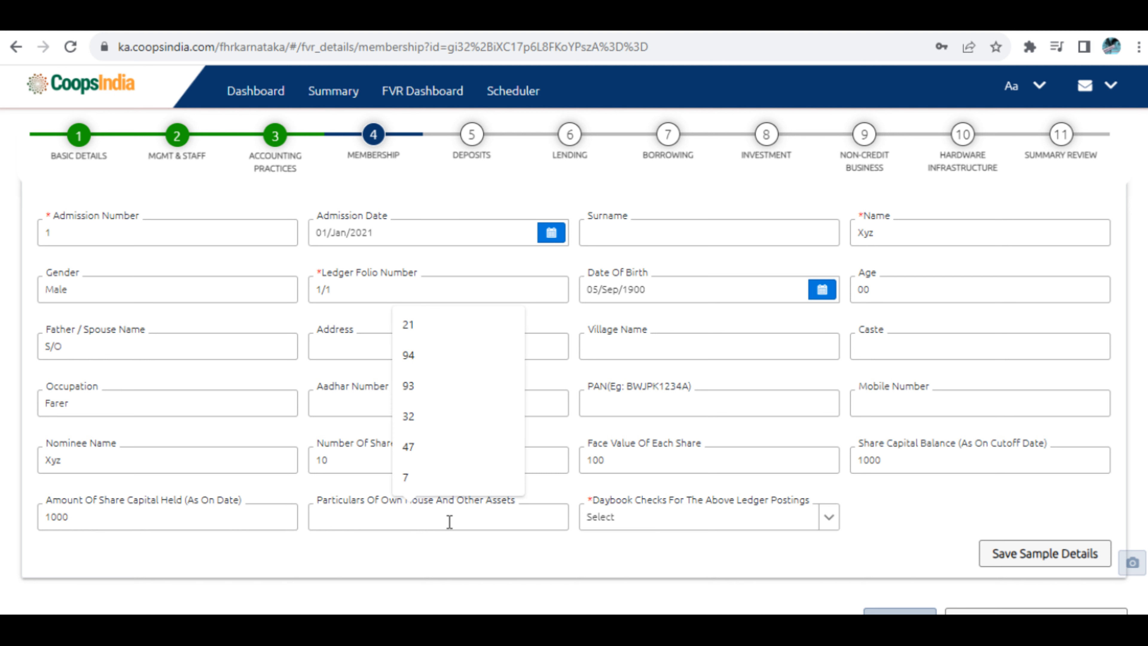
{"action": "left_click", "coordinate": [114, 518]}
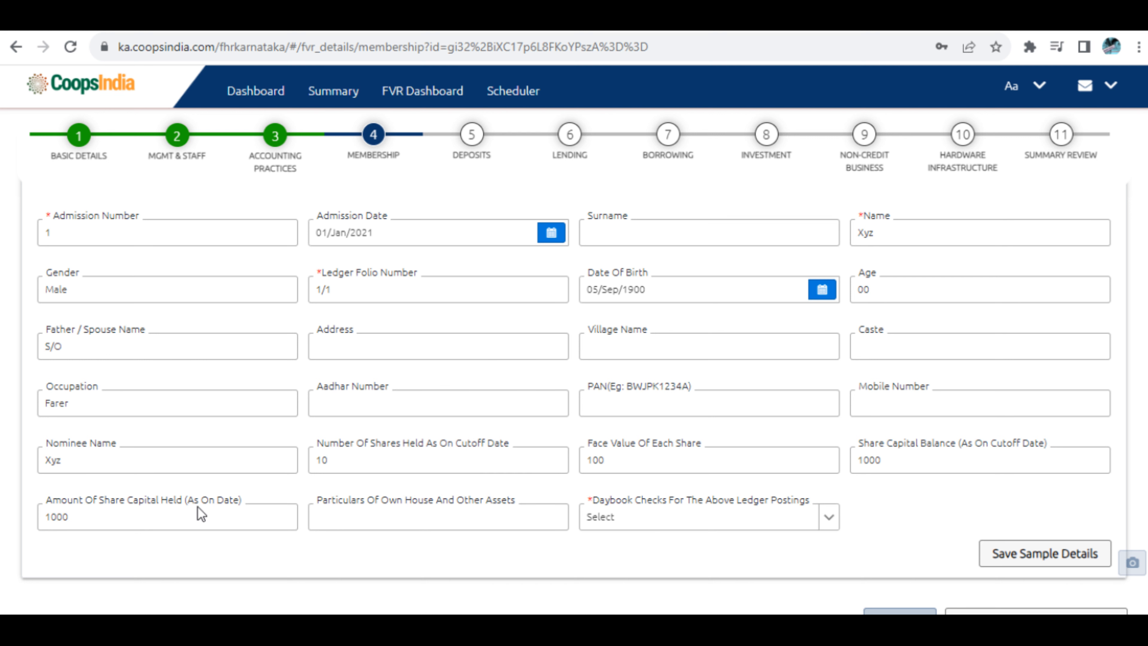
{"action": "left_click_drag", "start_coordinate": [199, 505], "coordinate": [182, 503]}
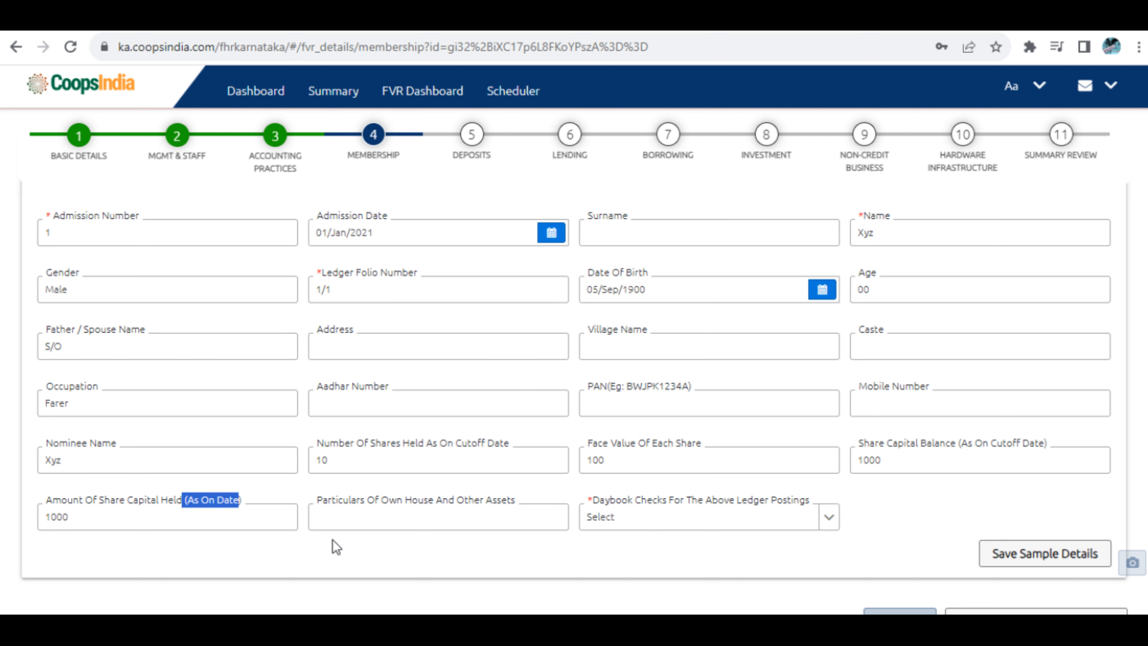
Enter Yes/No for the particulars of own house and other assets
{"action": "left_click", "coordinate": [357, 519]}
{"action": "type", "text": "Yes"}
{"action": "left_click", "coordinate": [497, 550]}
{"action": "left_click_drag", "start_coordinate": [368, 506], "coordinate": [259, 512]}
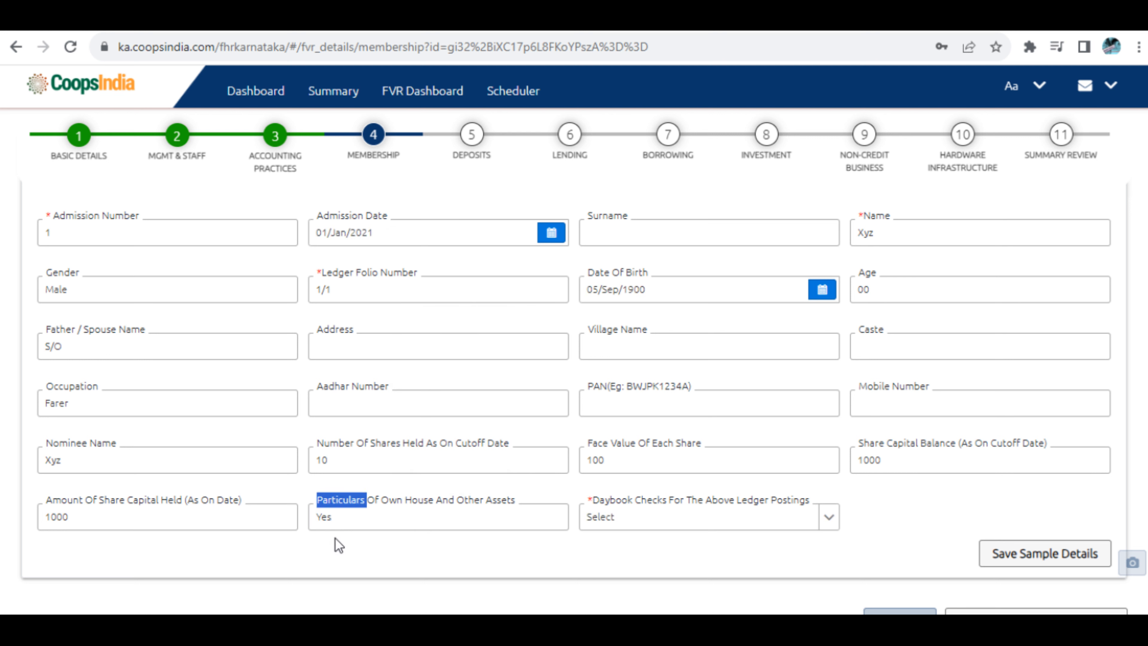
{"action": "left_click", "coordinate": [356, 523]}
{"action": "type", "text": "/No"}
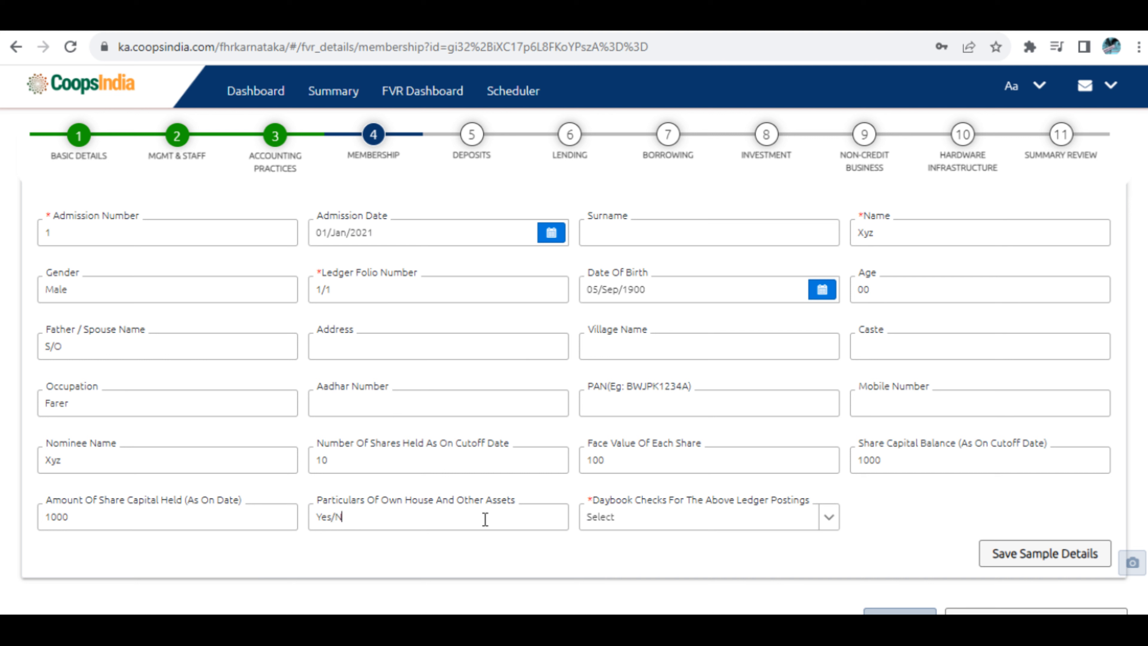
Answer Yes to the mandatory daybook checks for the above ledger postings
{"action": "left_click", "coordinate": [641, 523]}
{"action": "left_click", "coordinate": [597, 550]}
{"action": "left_click", "coordinate": [867, 550]}
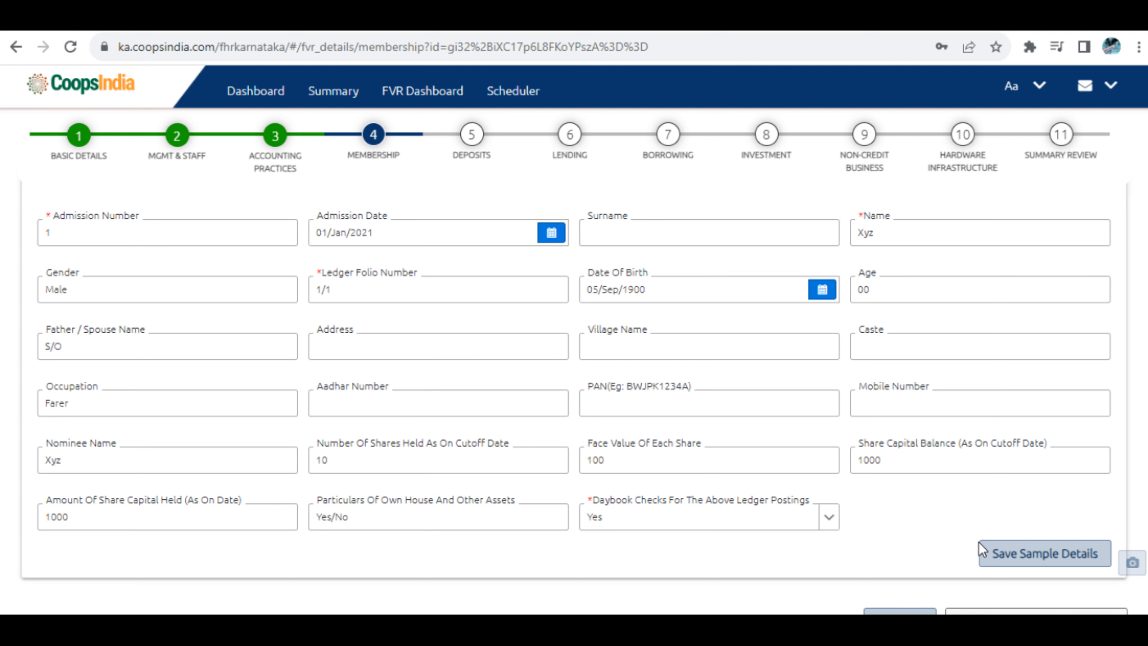
Save the details of the first A-class sample record, then save the Membership section and continue to Deposits
{"action": "left_click", "coordinate": [1013, 554]}
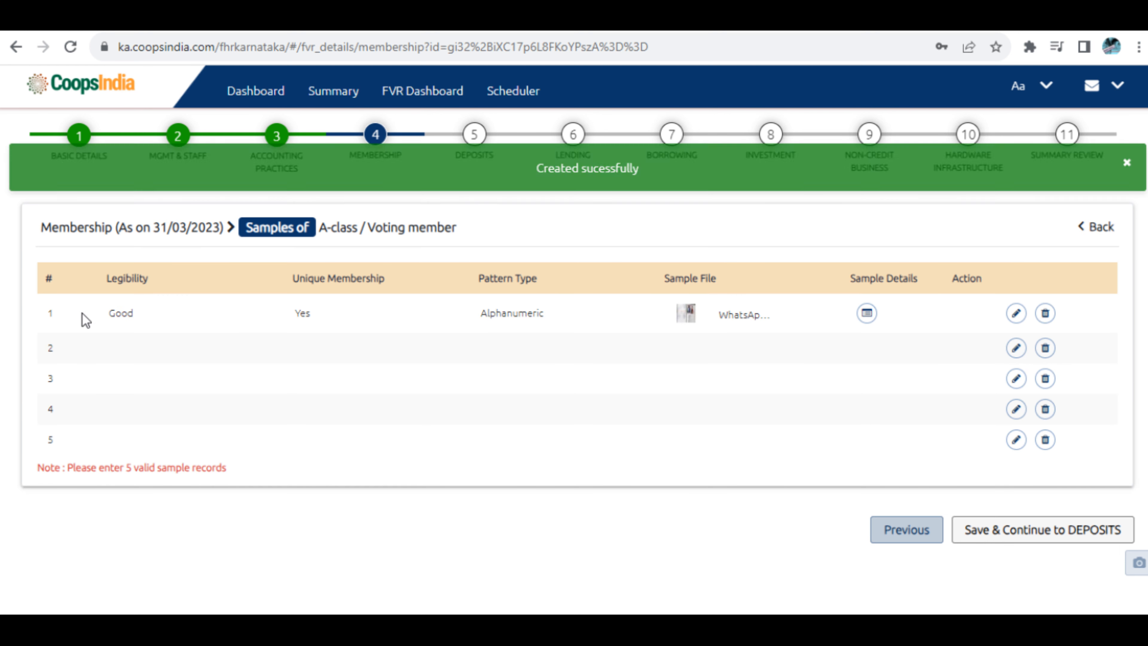
{"action": "left_click_drag", "start_coordinate": [67, 357], "coordinate": [50, 271]}
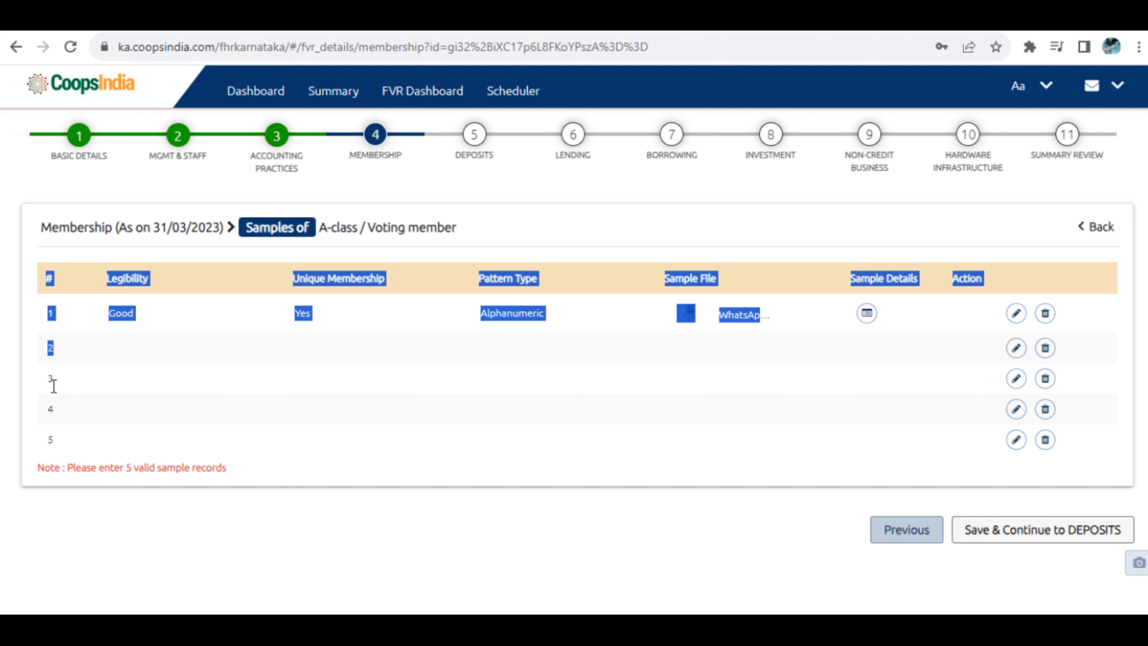
{"action": "left_click", "coordinate": [875, 412]}
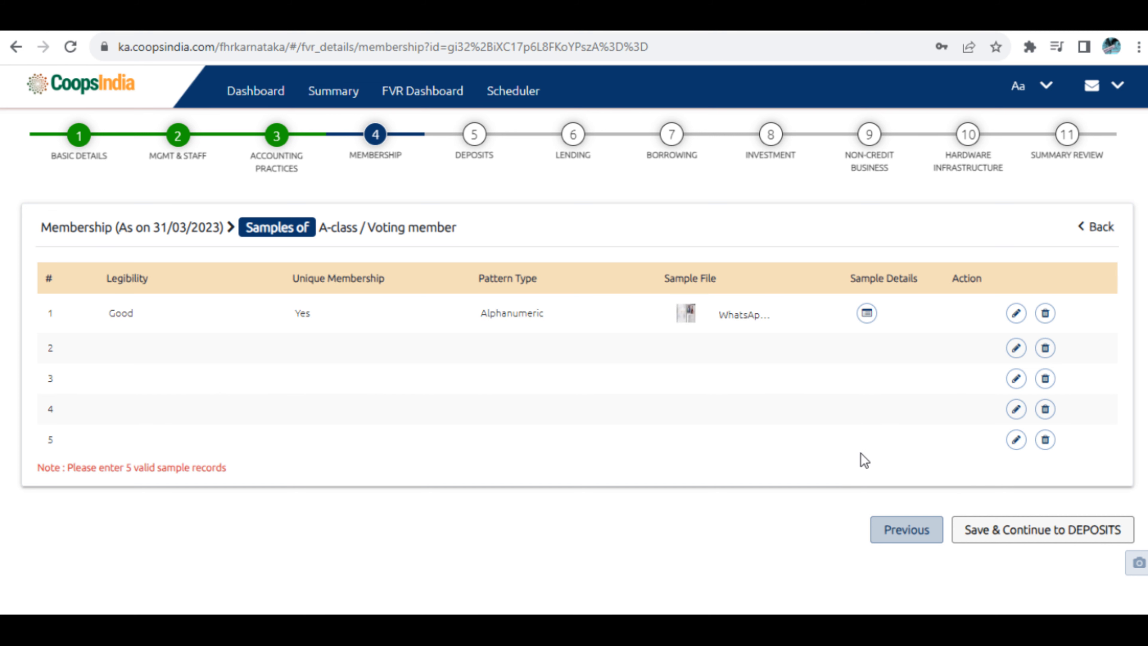
{"action": "left_click", "coordinate": [1028, 532]}
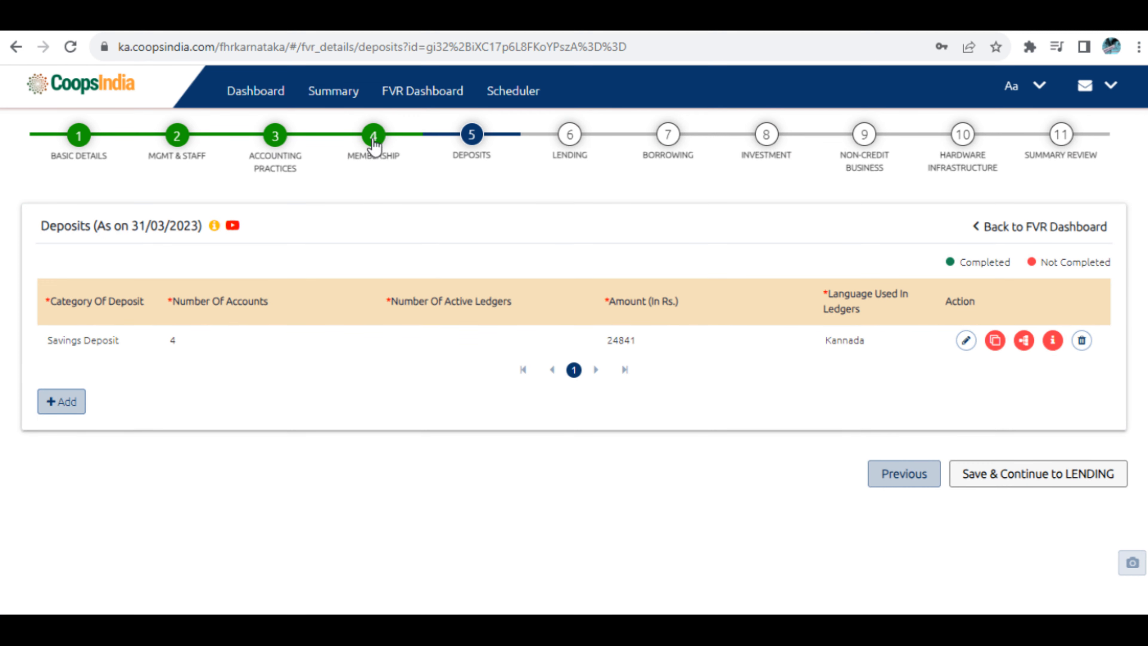
Return to the Membership section and save 2 active ledgers for the Associate / B-Class / Nominal / Non-Voting Member category
{"action": "left_click", "coordinate": [373, 135]}
{"action": "triple_click", "coordinate": [144, 391]}
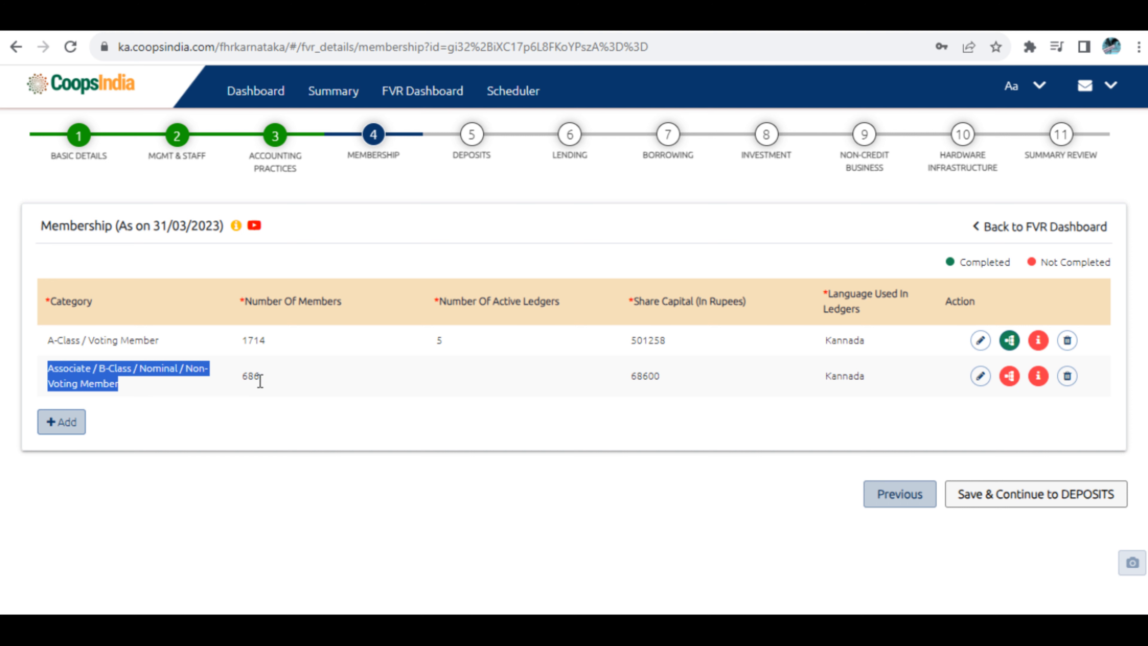
{"action": "left_click", "coordinate": [238, 388]}
{"action": "left_click_drag", "start_coordinate": [235, 377], "coordinate": [284, 376]}
{"action": "left_click", "coordinate": [285, 375]}
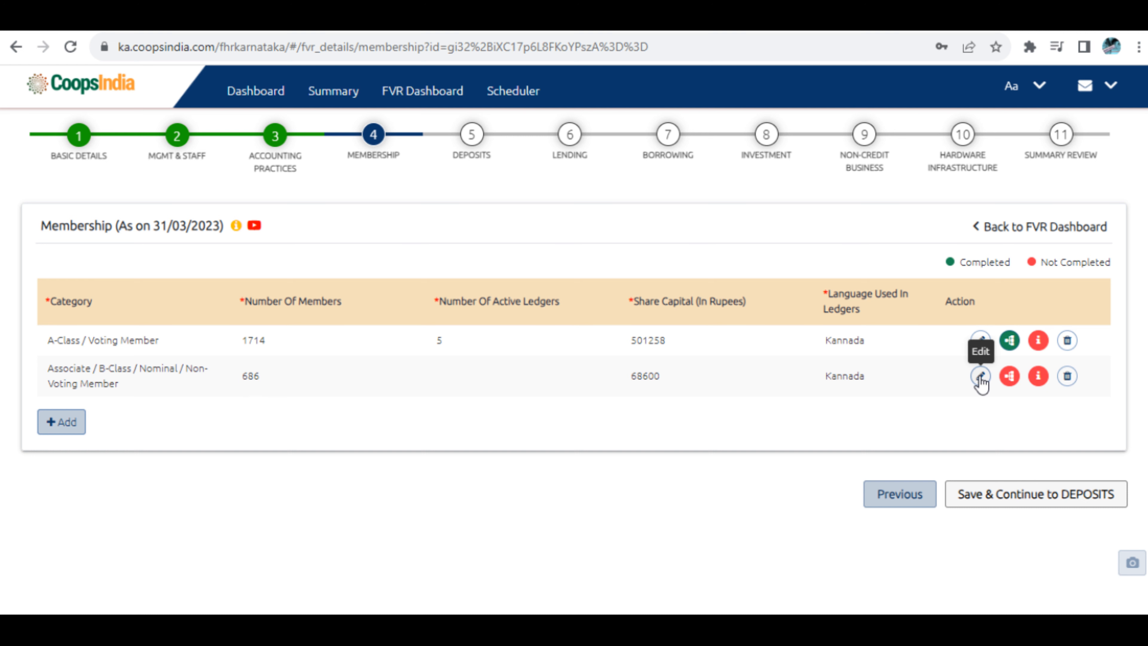
{"action": "left_click", "coordinate": [980, 376]}
{"action": "left_click", "coordinate": [525, 376]}
{"action": "type", "text": "2"}
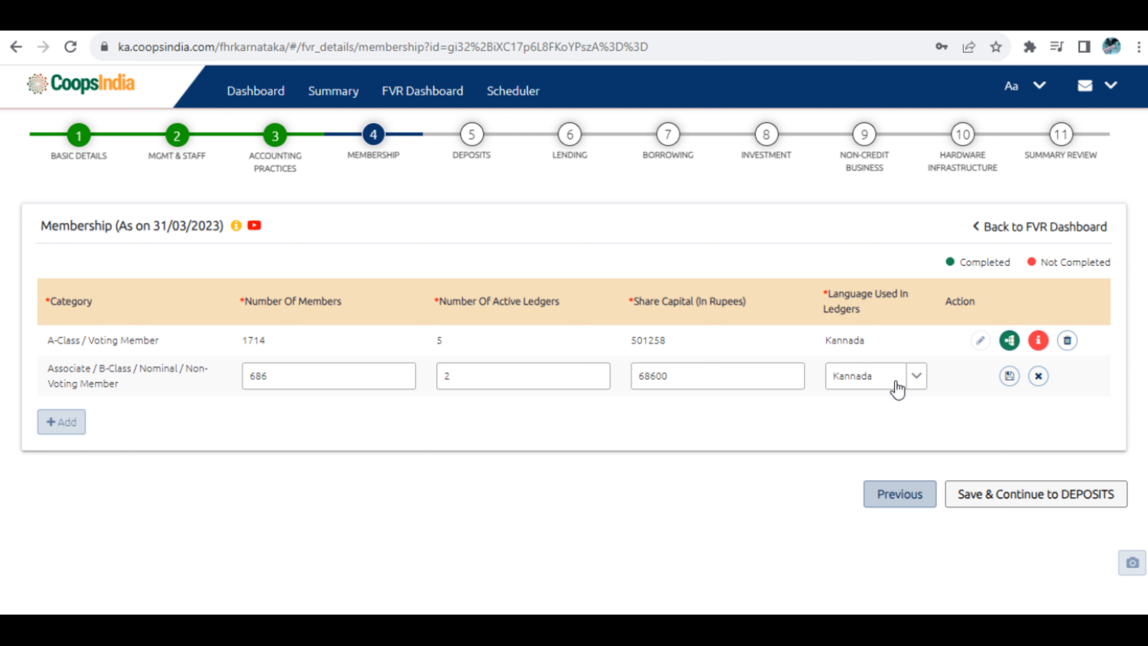
{"action": "left_click", "coordinate": [1009, 376]}
View the process questions and the sample records list of the Associate / B-Class / Nominal / Non-Voting Member category
{"action": "left_click", "coordinate": [1009, 376]}
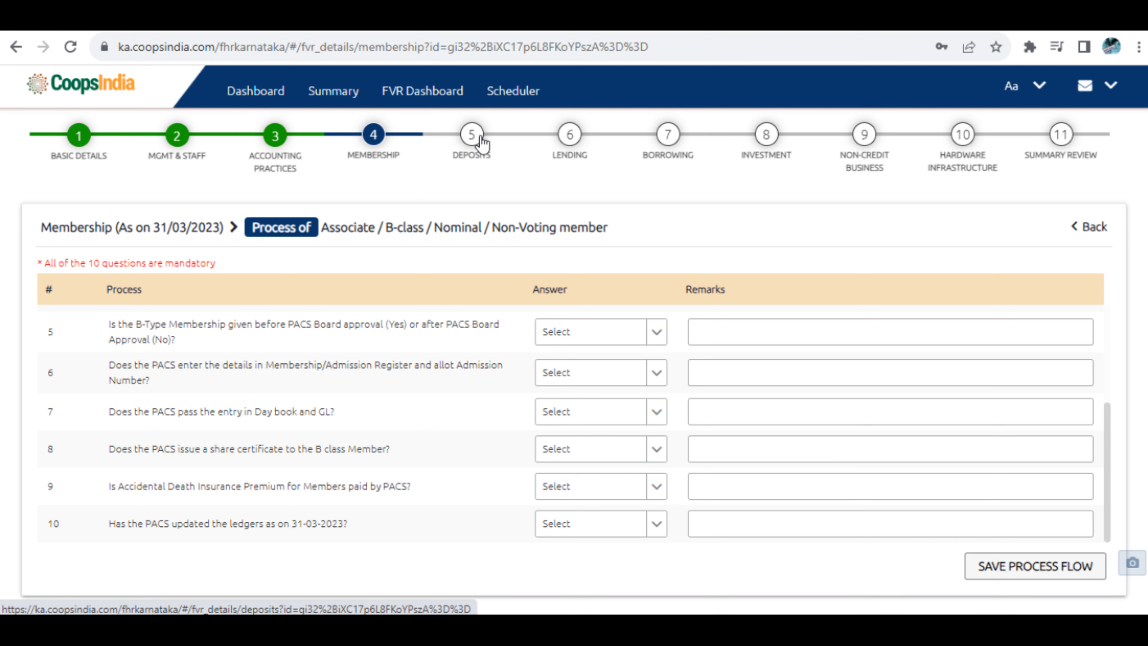
{"action": "left_click", "coordinate": [503, 138]}
{"action": "left_click", "coordinate": [358, 152]}
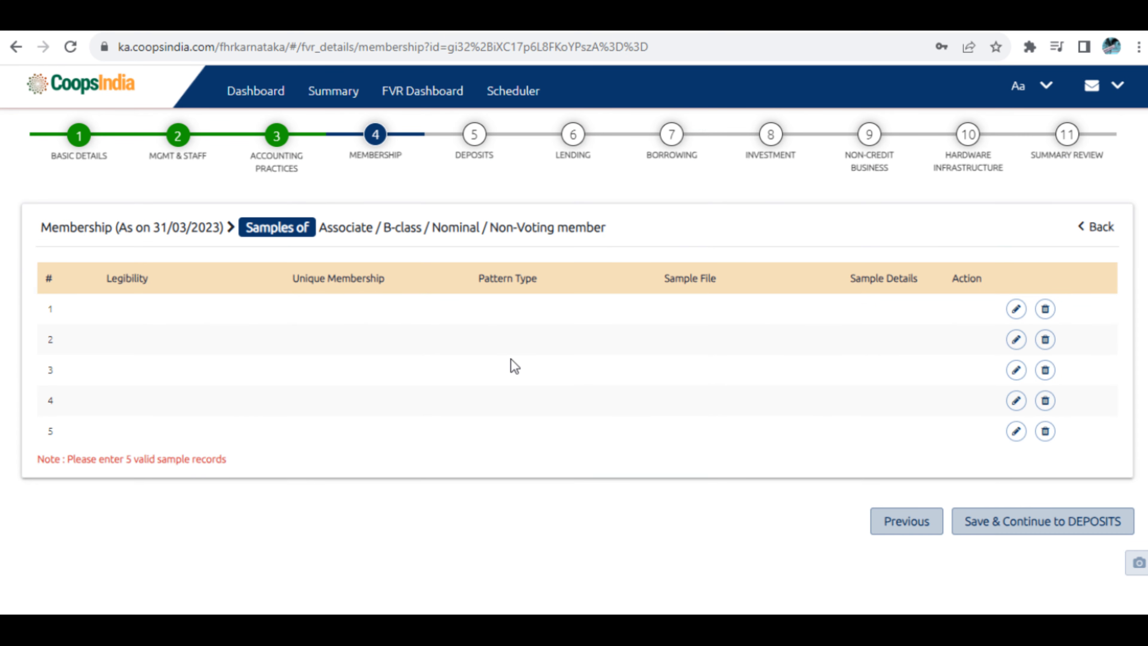